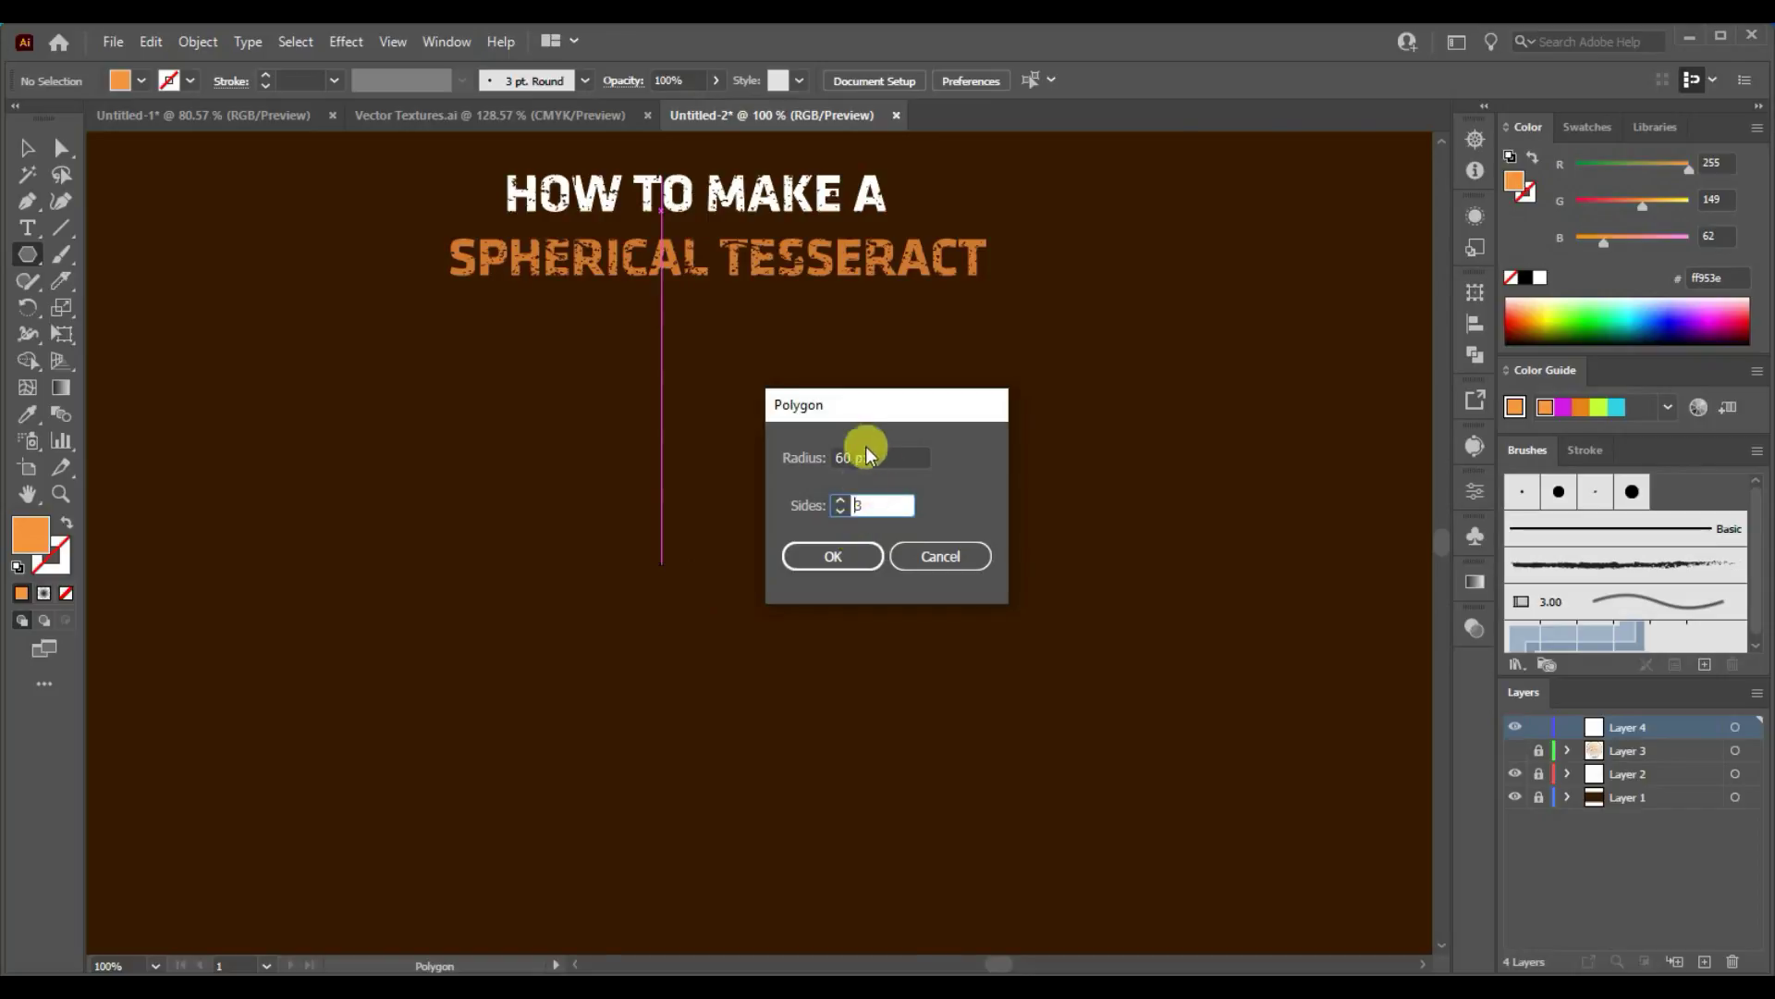
# Create a three-sided polygon with a 100 px radius, no fill and a white 0.75 pt stroke
pyautogui.hotkey('shift', 'Tab')
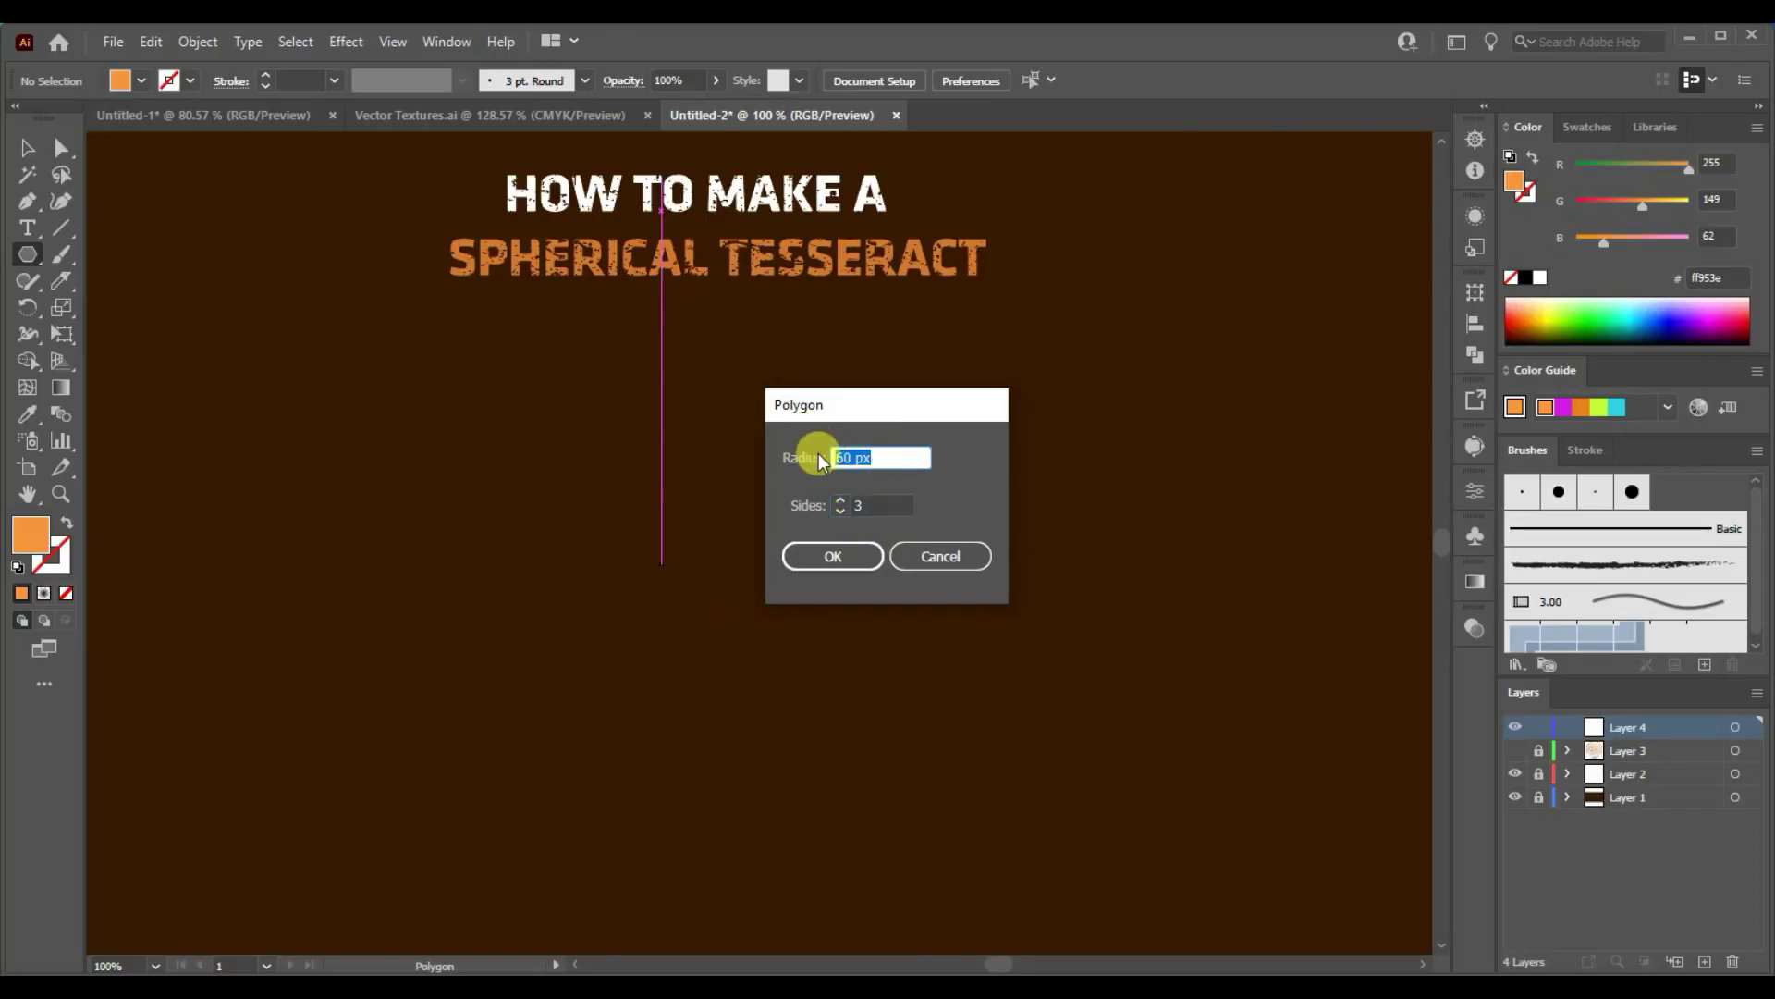
pyautogui.click(846, 556)
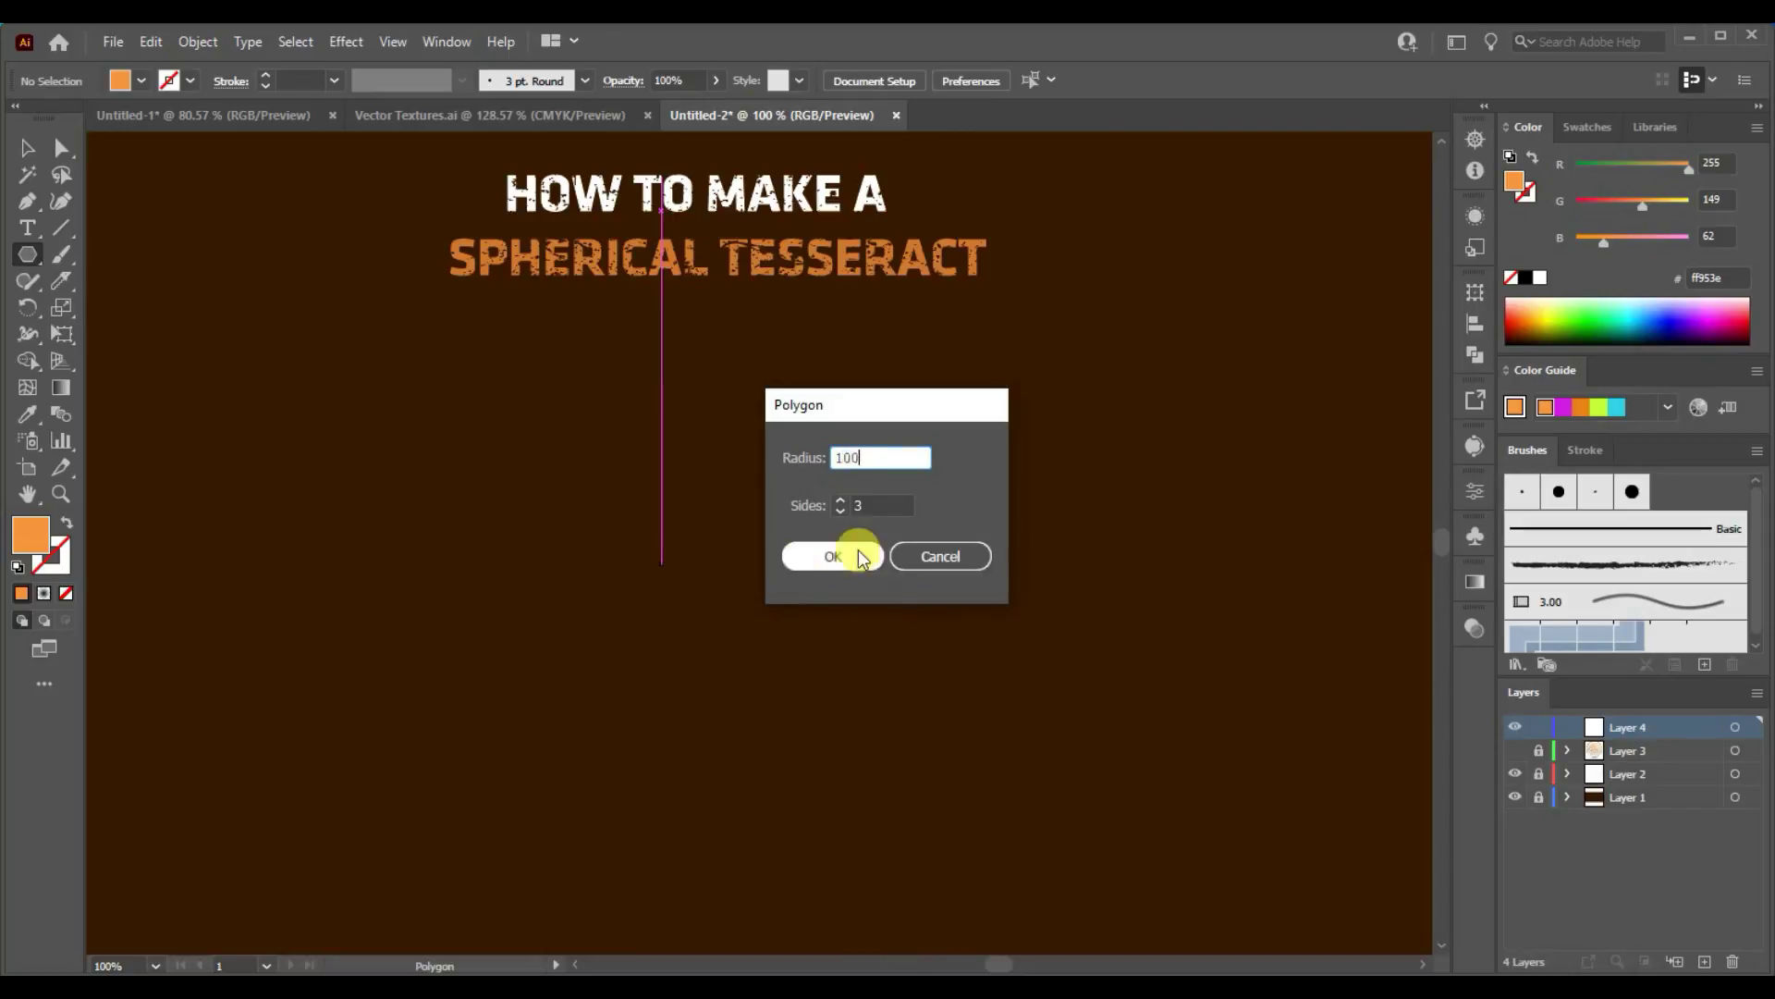
pyautogui.click(65, 592)
pyautogui.click(188, 81)
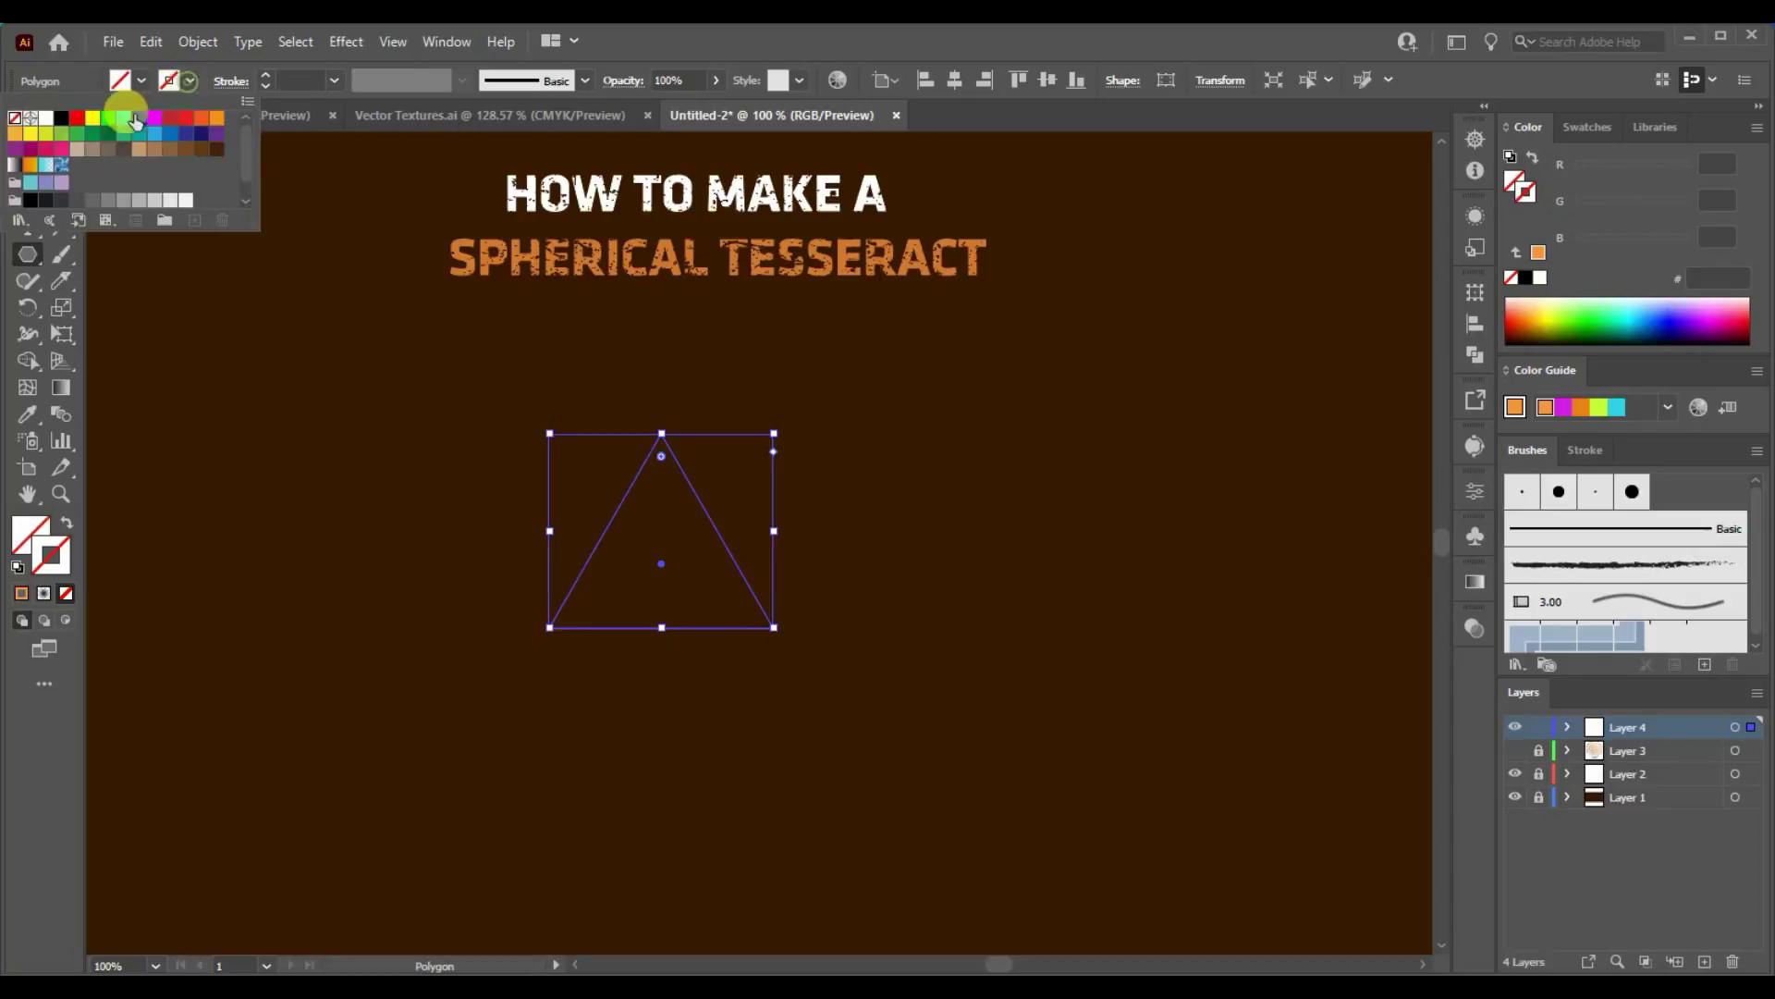
pyautogui.click(45, 117)
pyautogui.click(268, 86)
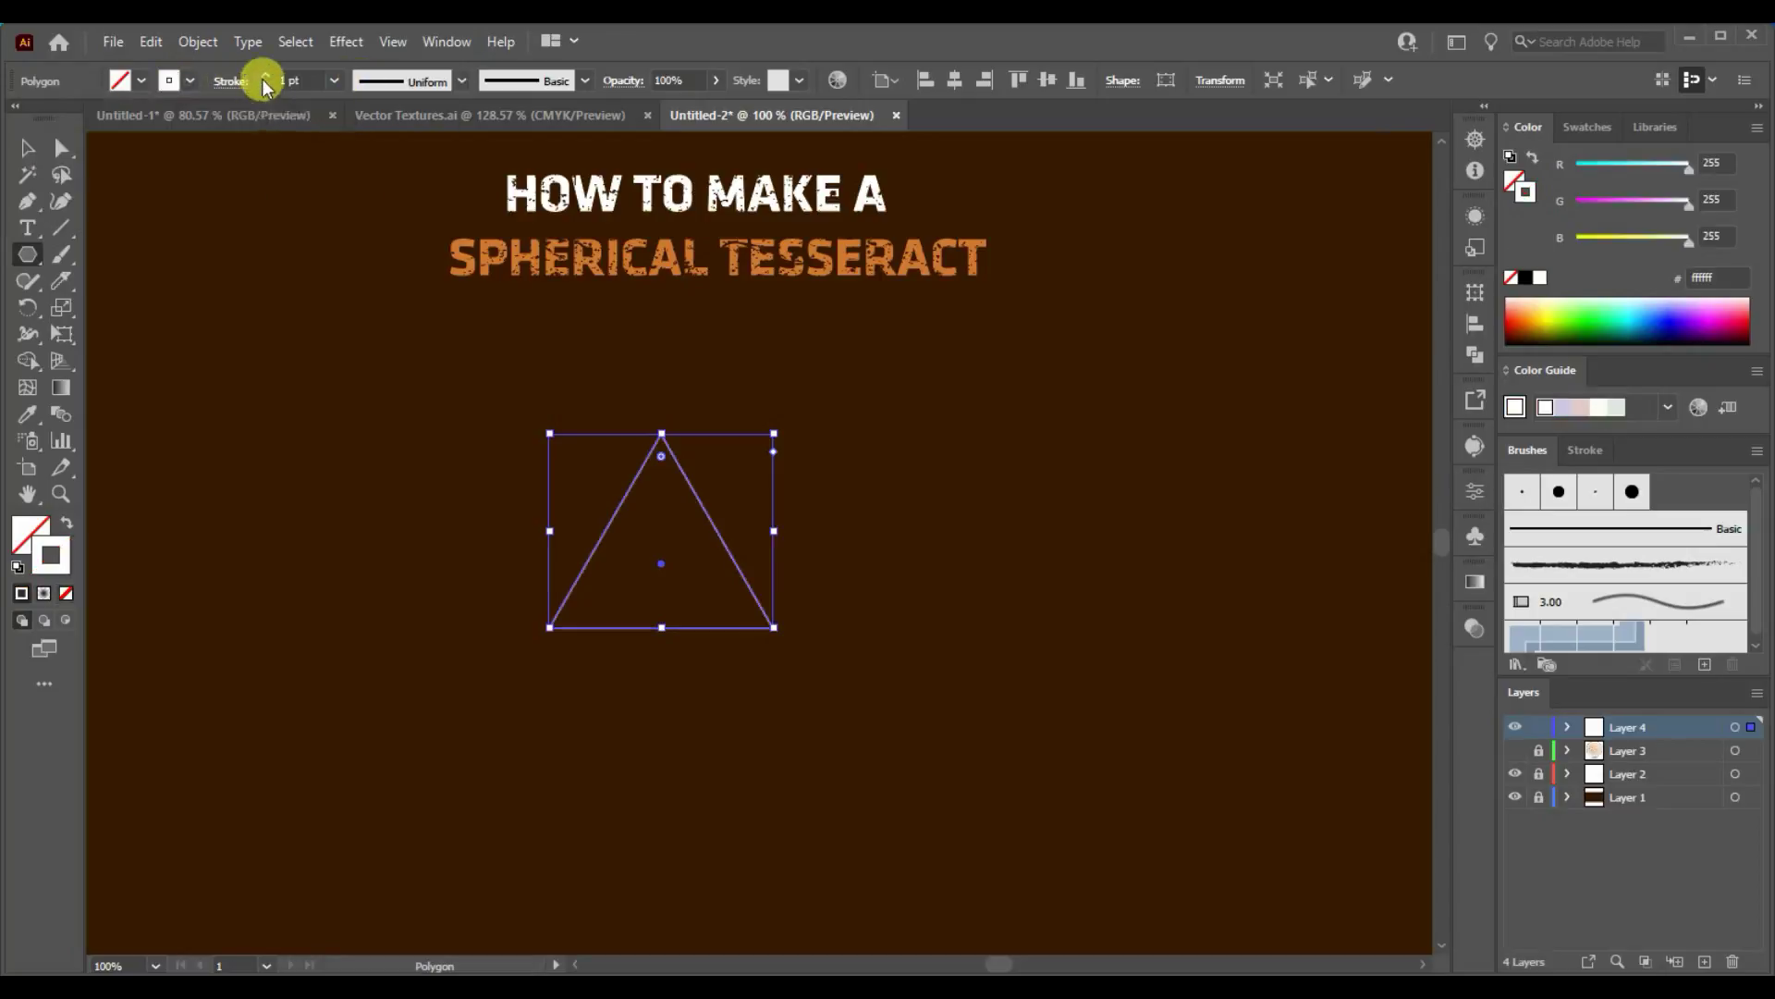
# Enlarge the triangle proportionally to roughly twice its size, keeping it centred below the title
pyautogui.click(28, 147)
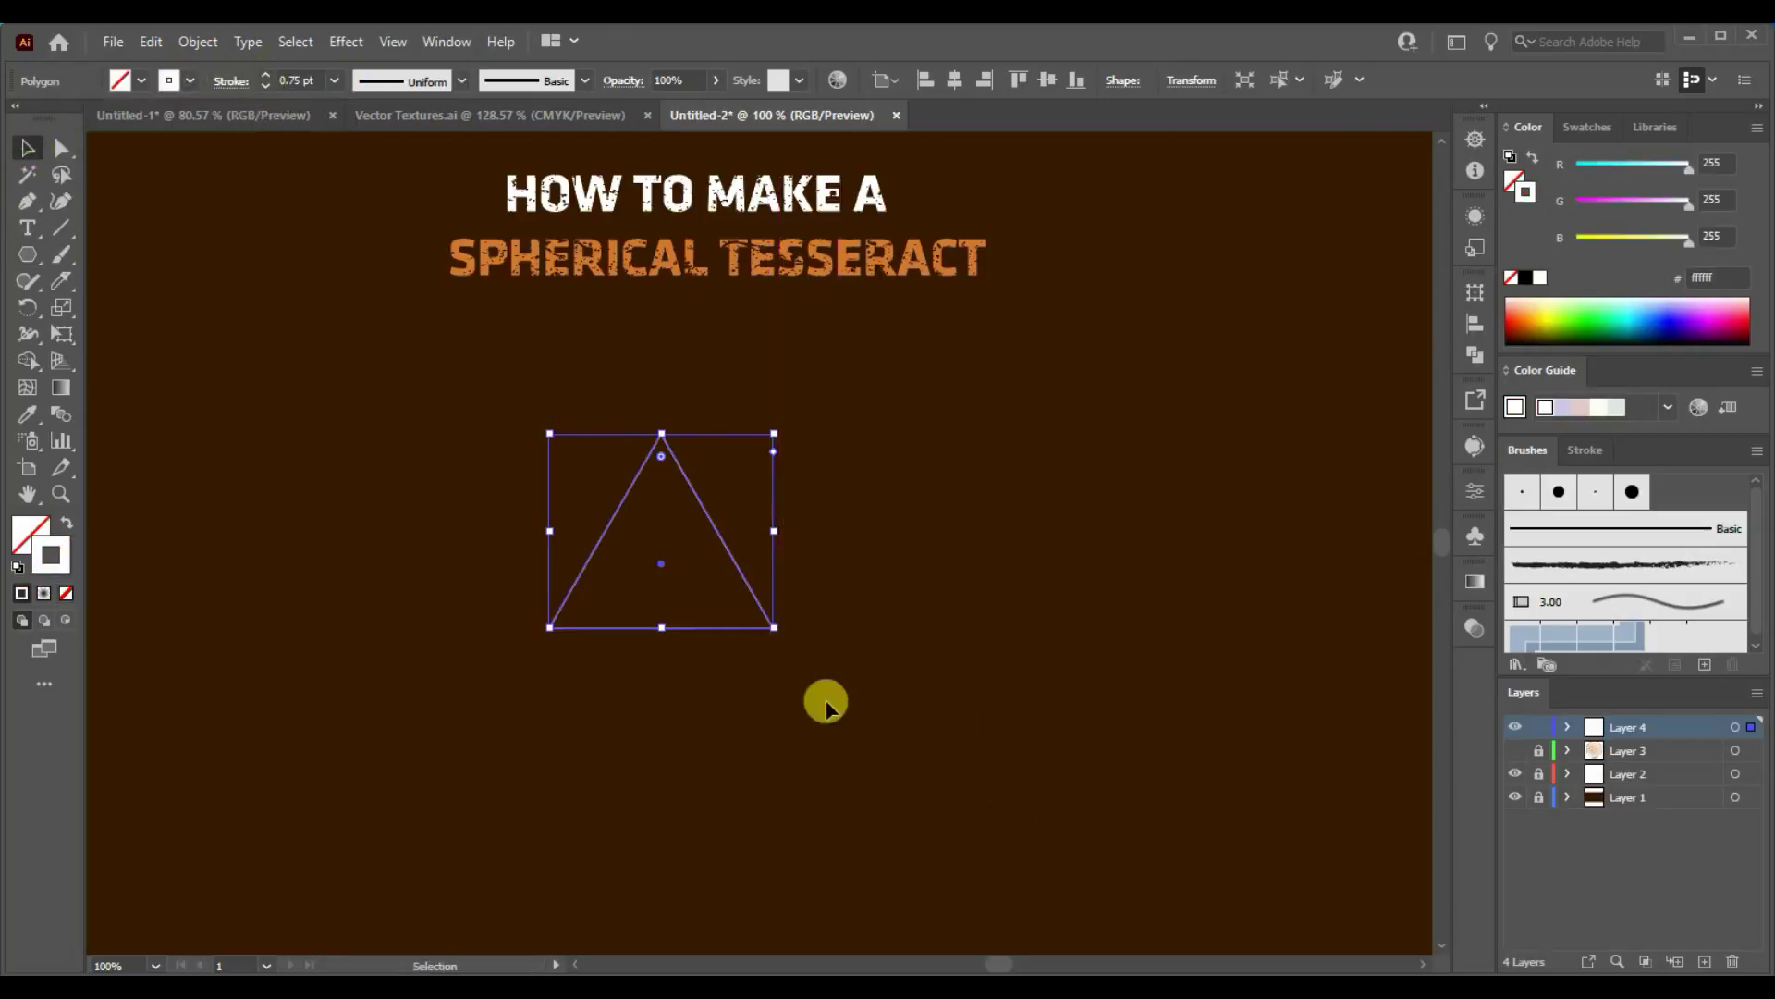
pyautogui.moveTo(772, 638); pyautogui.dragTo(1023, 822)
pyautogui.moveTo(978, 767); pyautogui.dragTo(852, 720)
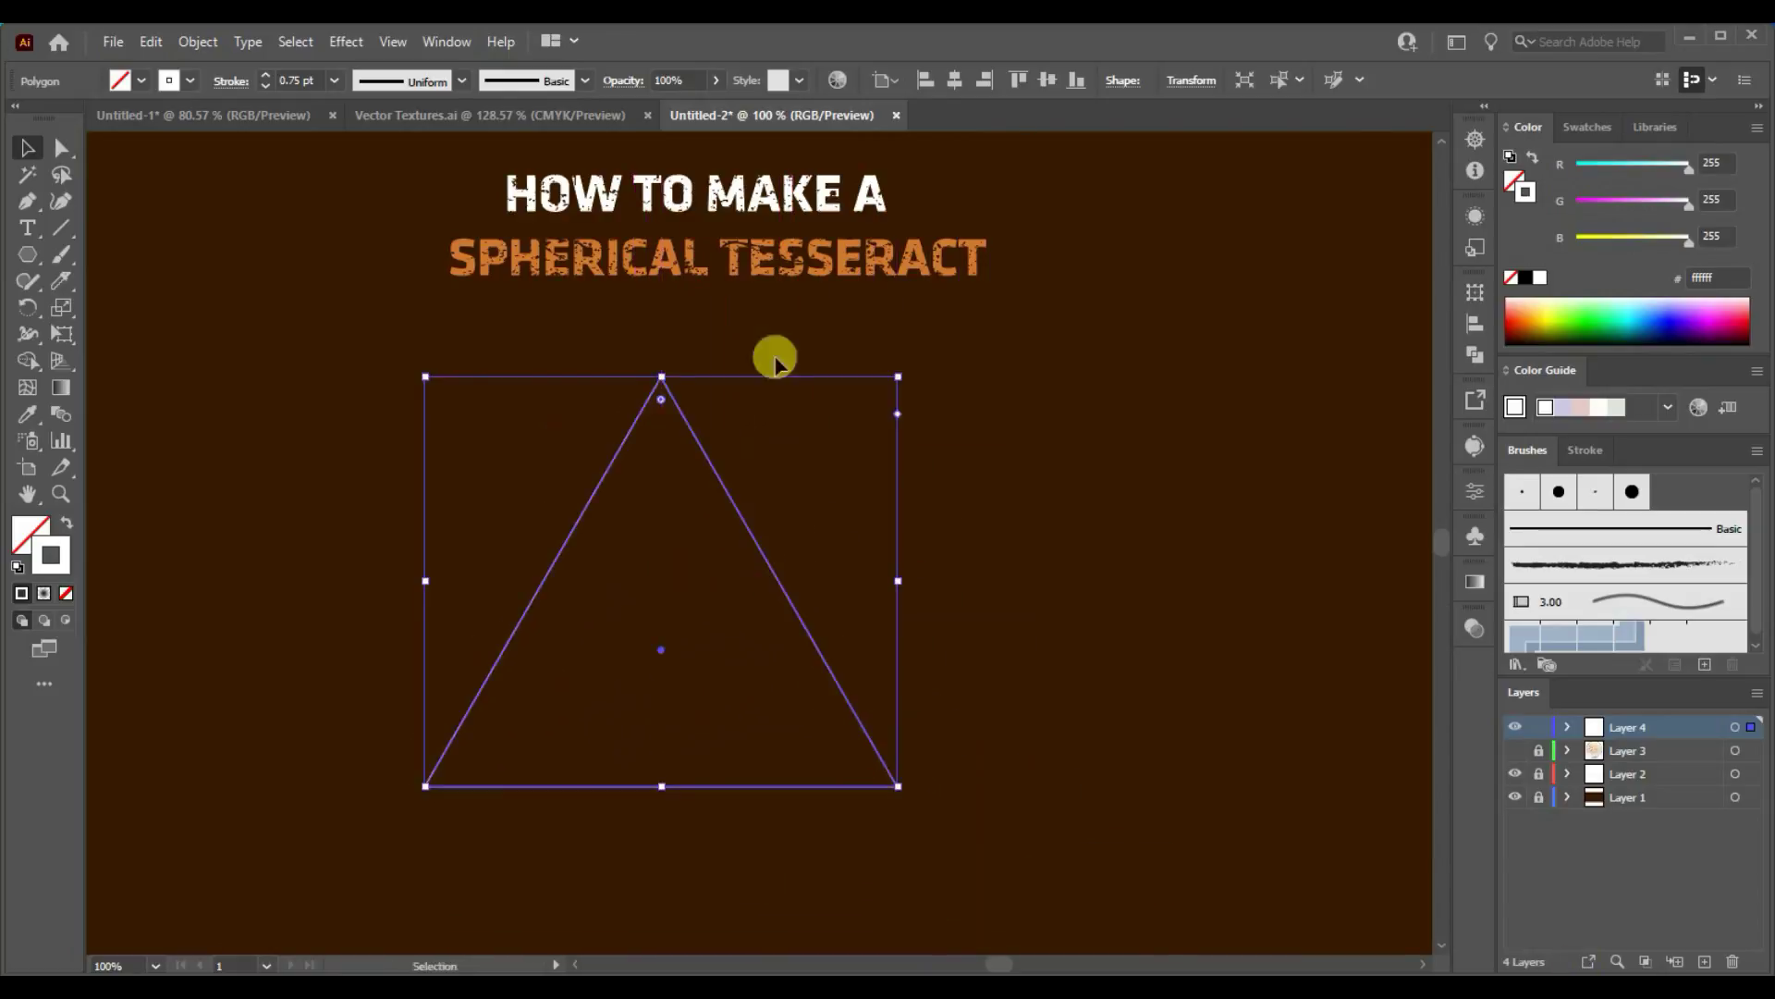
# Create a six-sided polygon with a 60 px radius beside the triangle
pyautogui.click(27, 254)
pyautogui.click(259, 510)
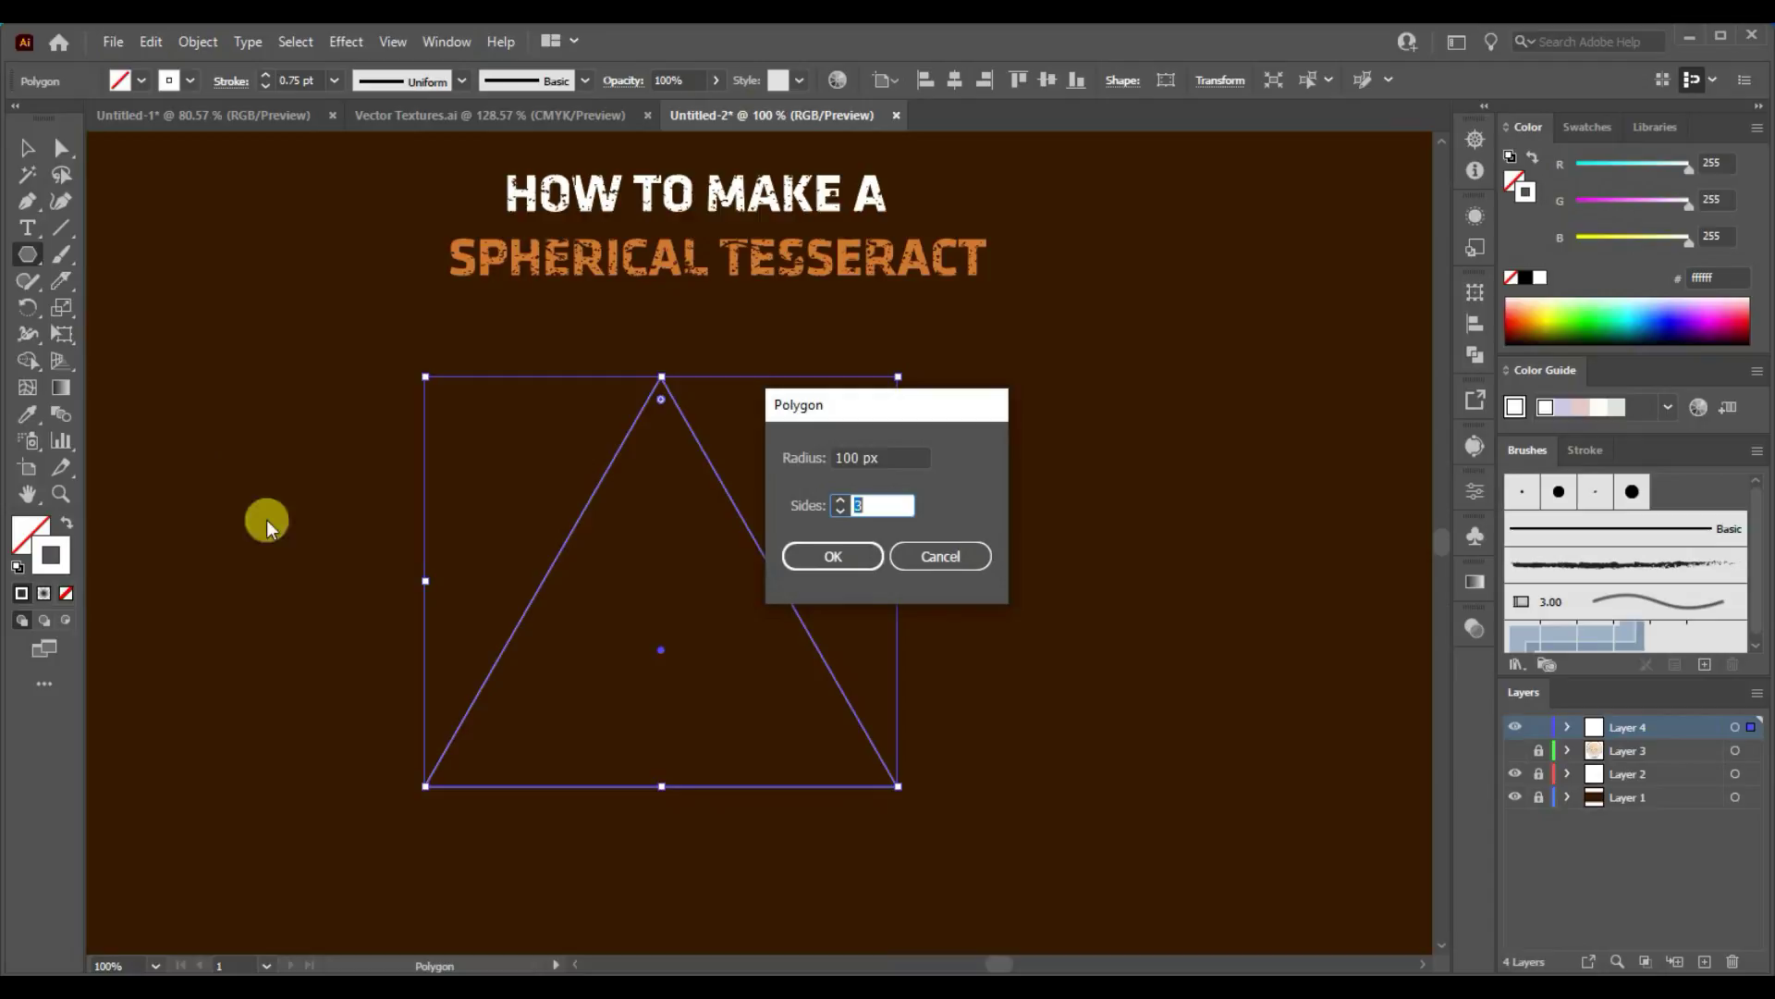
pyautogui.moveTo(893, 458); pyautogui.dragTo(842, 440)
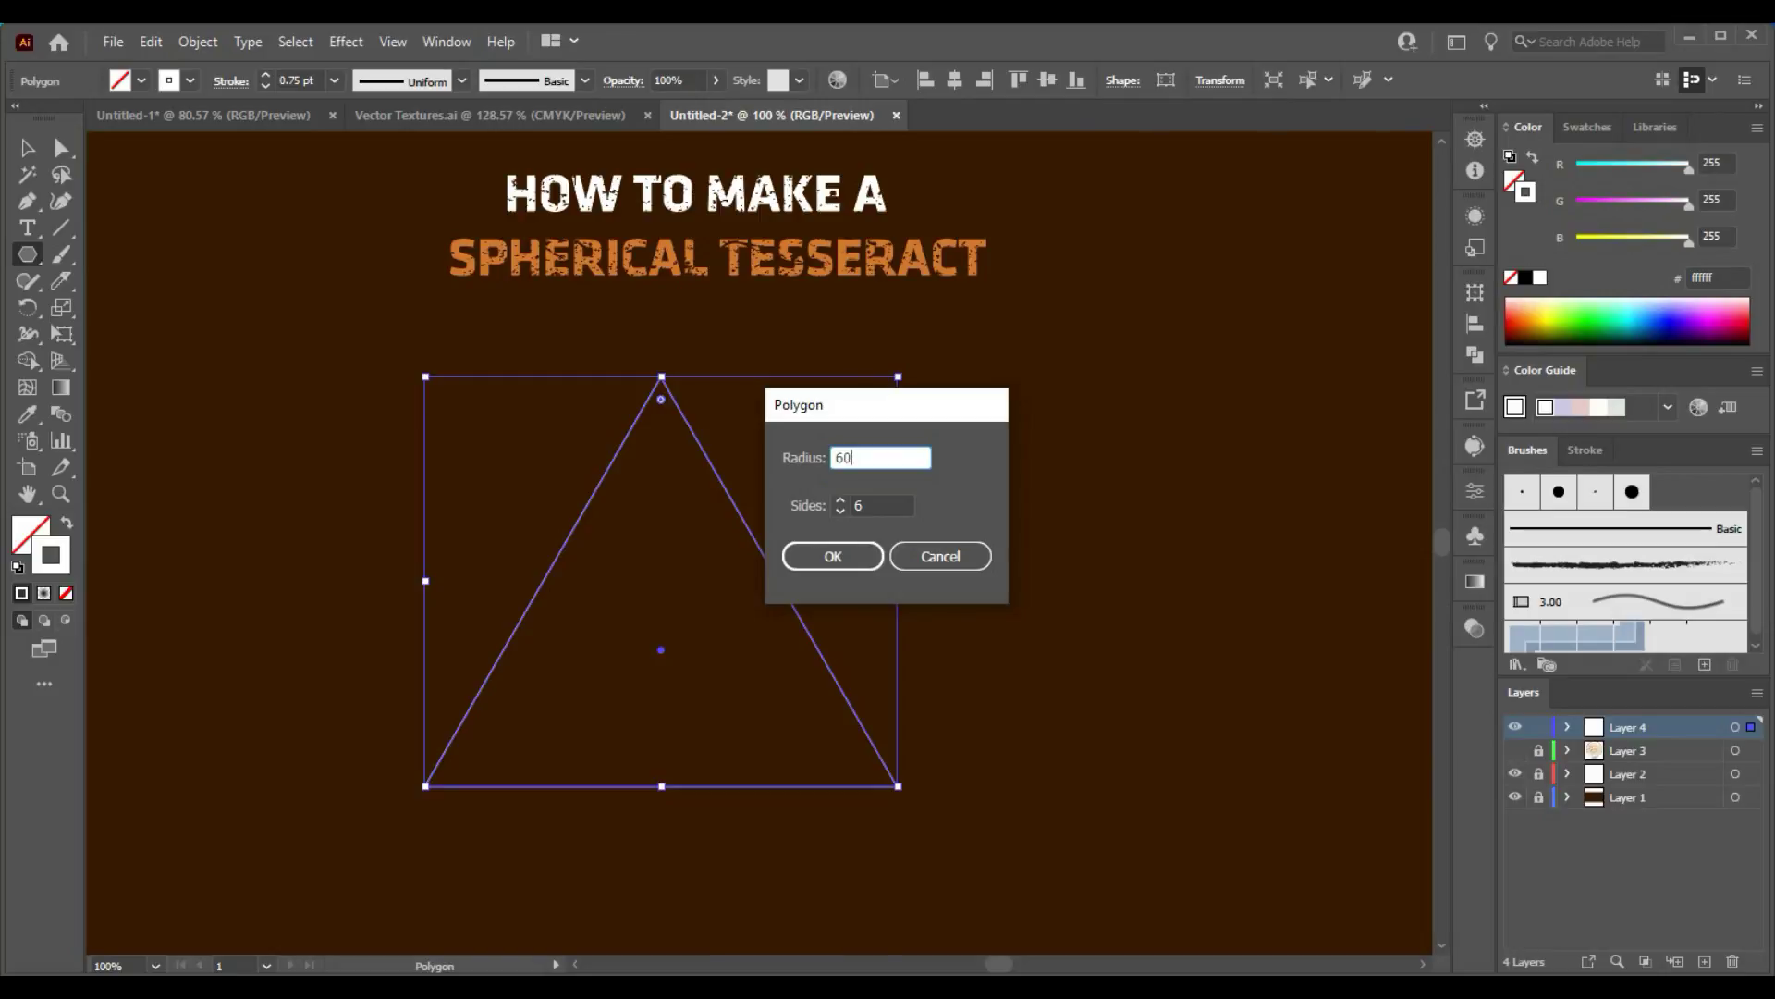
pyautogui.click(828, 555)
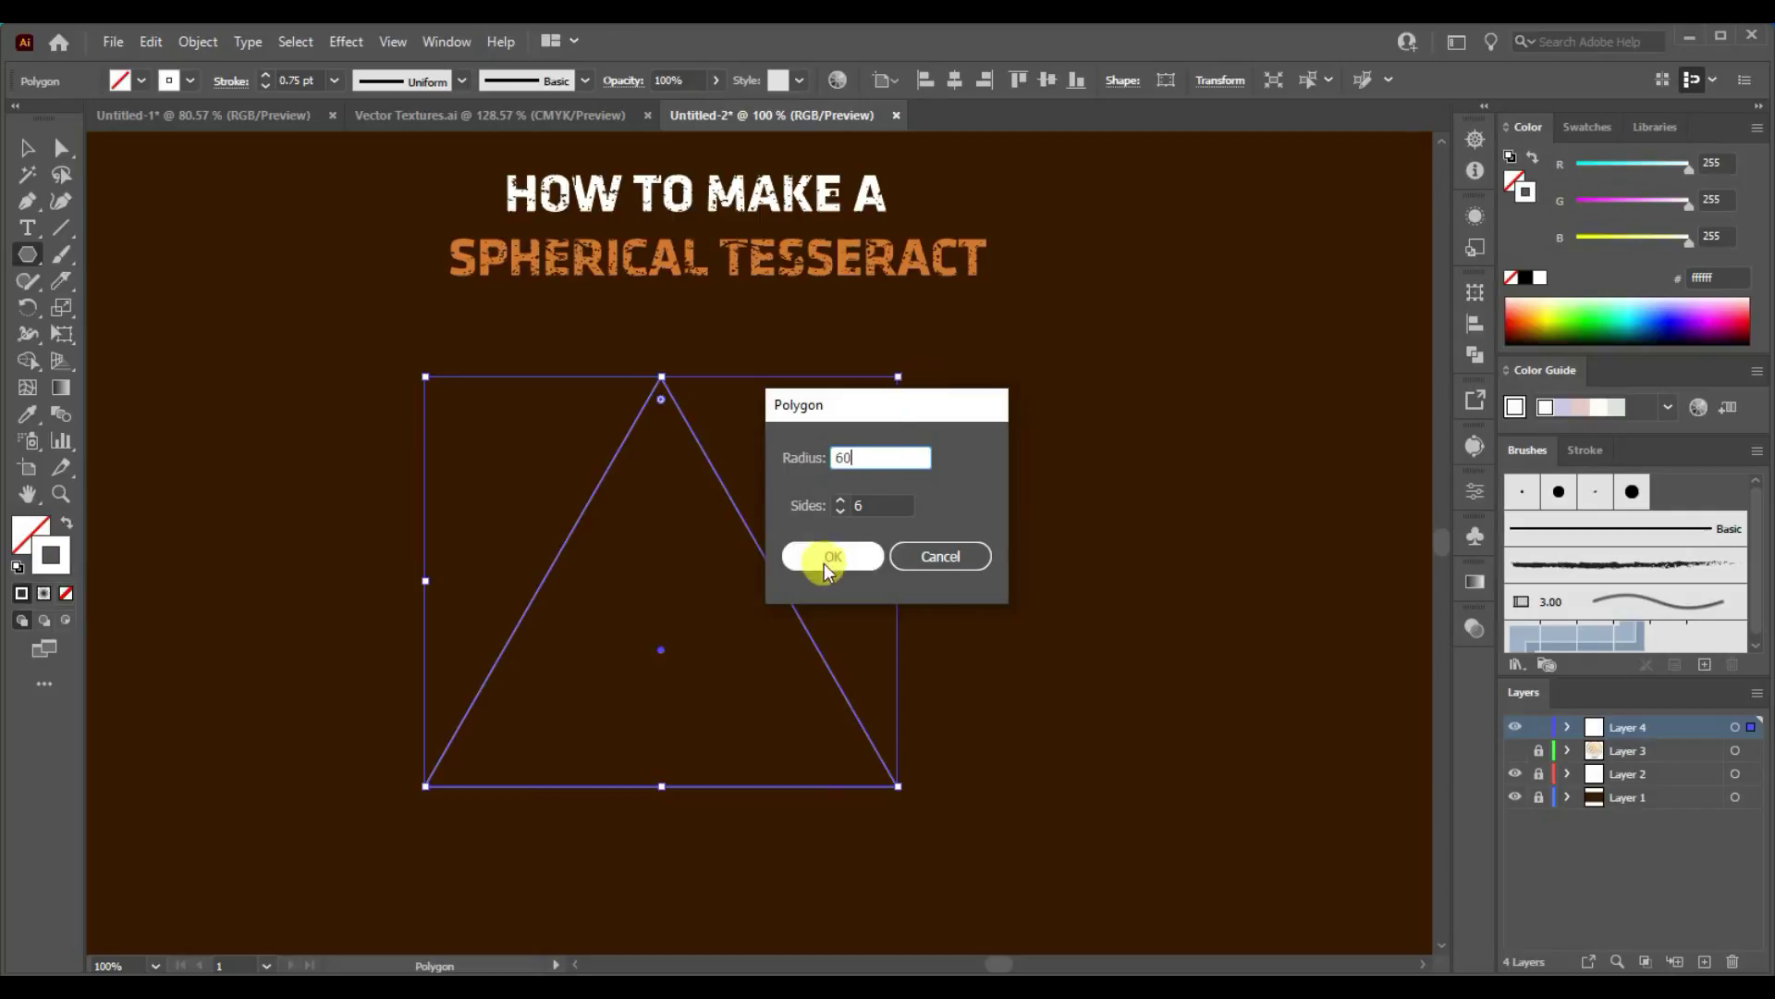
# Give the hexagon a white fill and remove its stroke
pyautogui.click(28, 527)
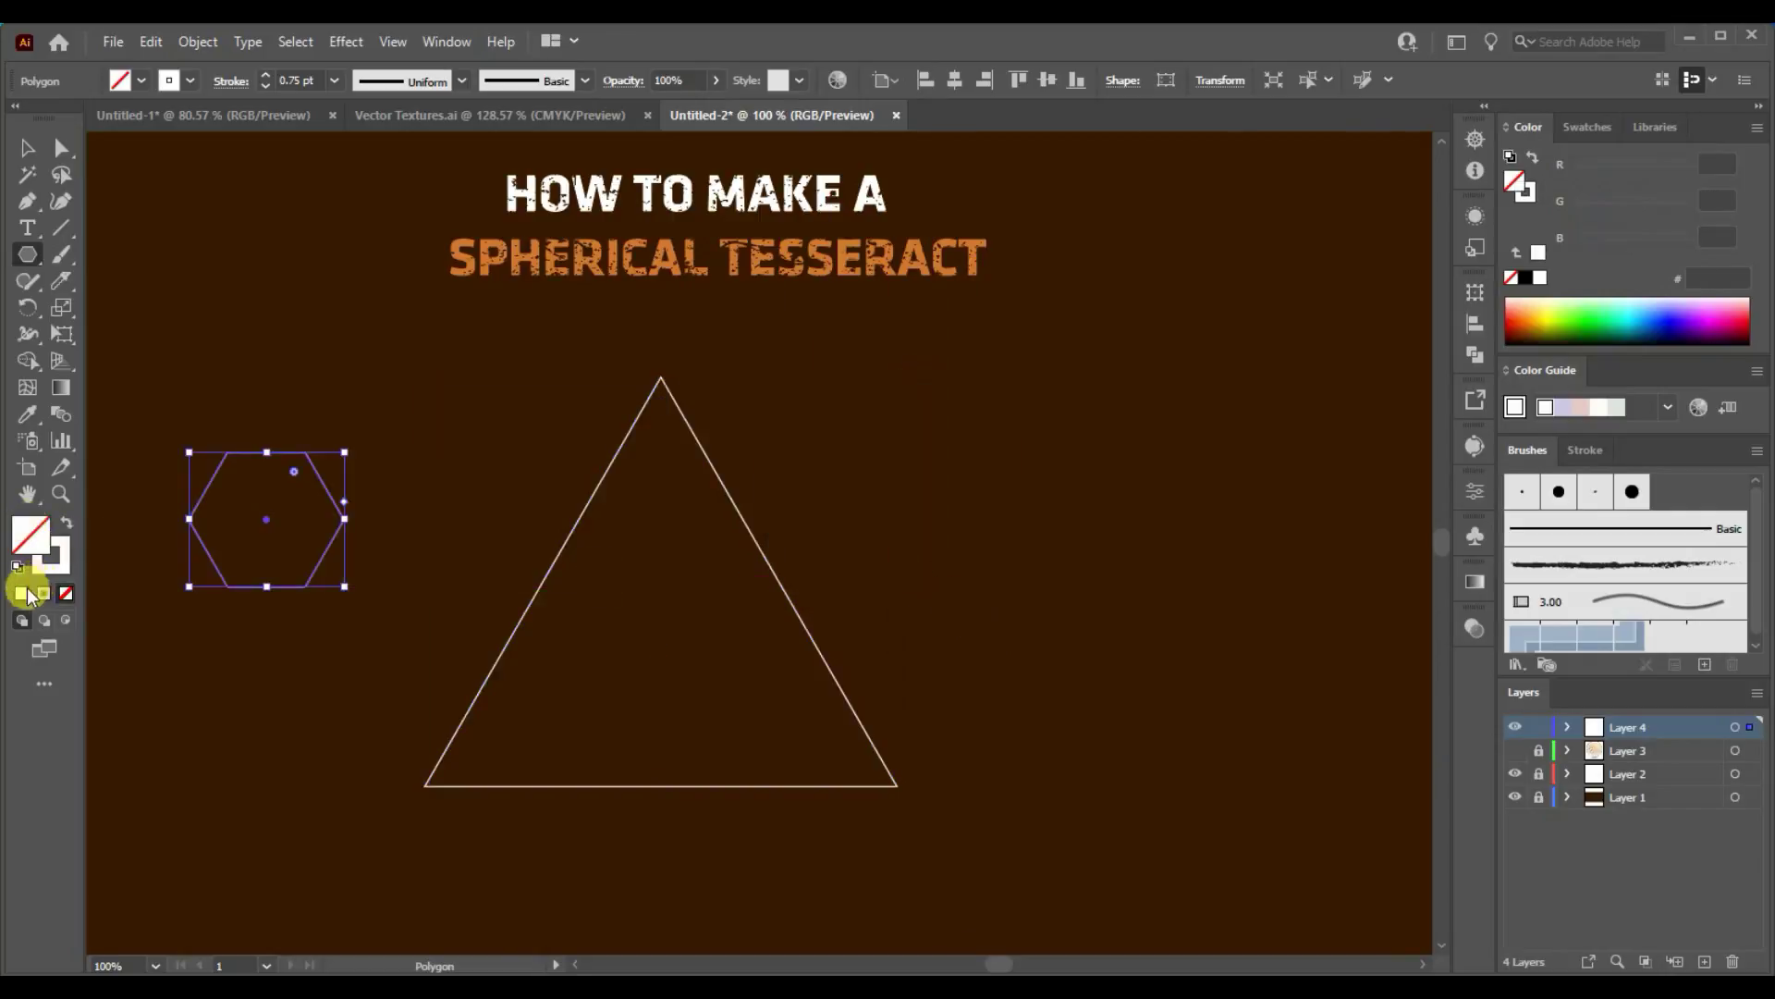
pyautogui.click(24, 594)
pyautogui.click(55, 560)
pyautogui.click(67, 592)
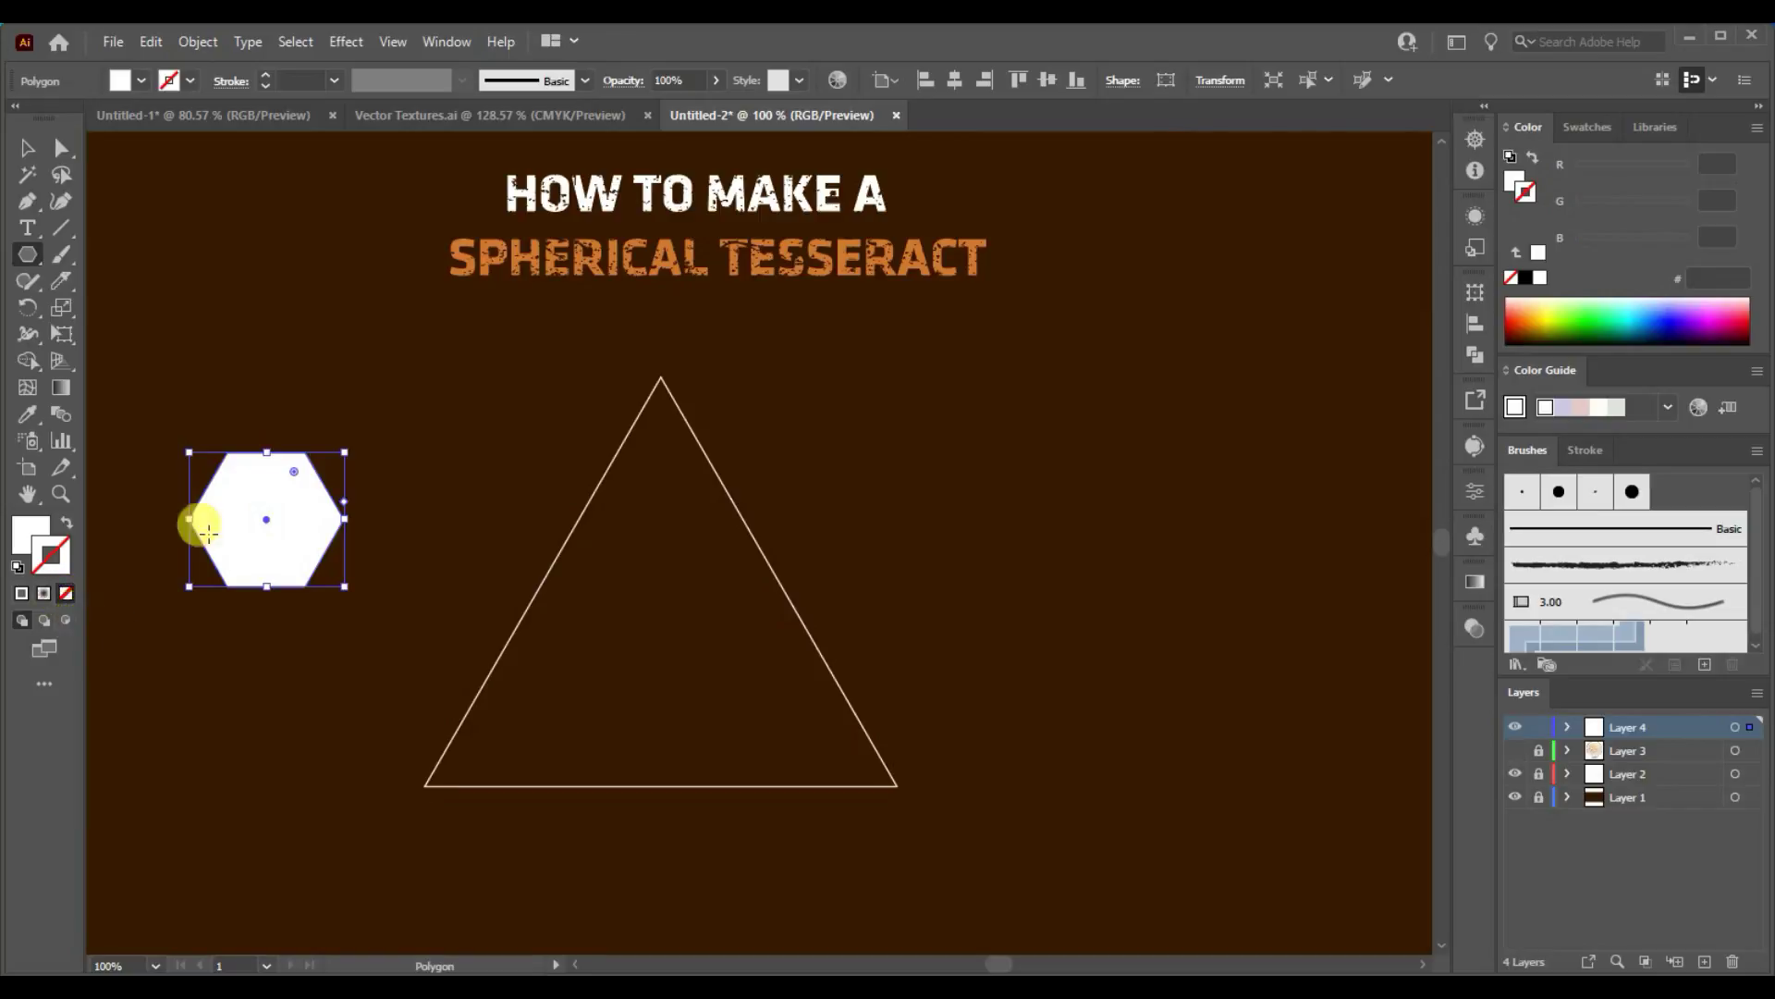
# Place small copies of the white hexagon on the triangle's three corners and shrink the assembled unit
pyautogui.click(27, 148)
pyautogui.moveTo(262, 512); pyautogui.dragTo(897, 759)
pyautogui.hotkey('ctrl', 'z')
pyautogui.click(915, 494)
pyautogui.moveTo(274, 352); pyautogui.dragTo(434, 414)
# Copy the triangle unit sideways so the corner hexagons overlap, and repeat the copy to form a row of 18 triangles
pyautogui.moveTo(404, 340); pyautogui.dragTo(329, 504)
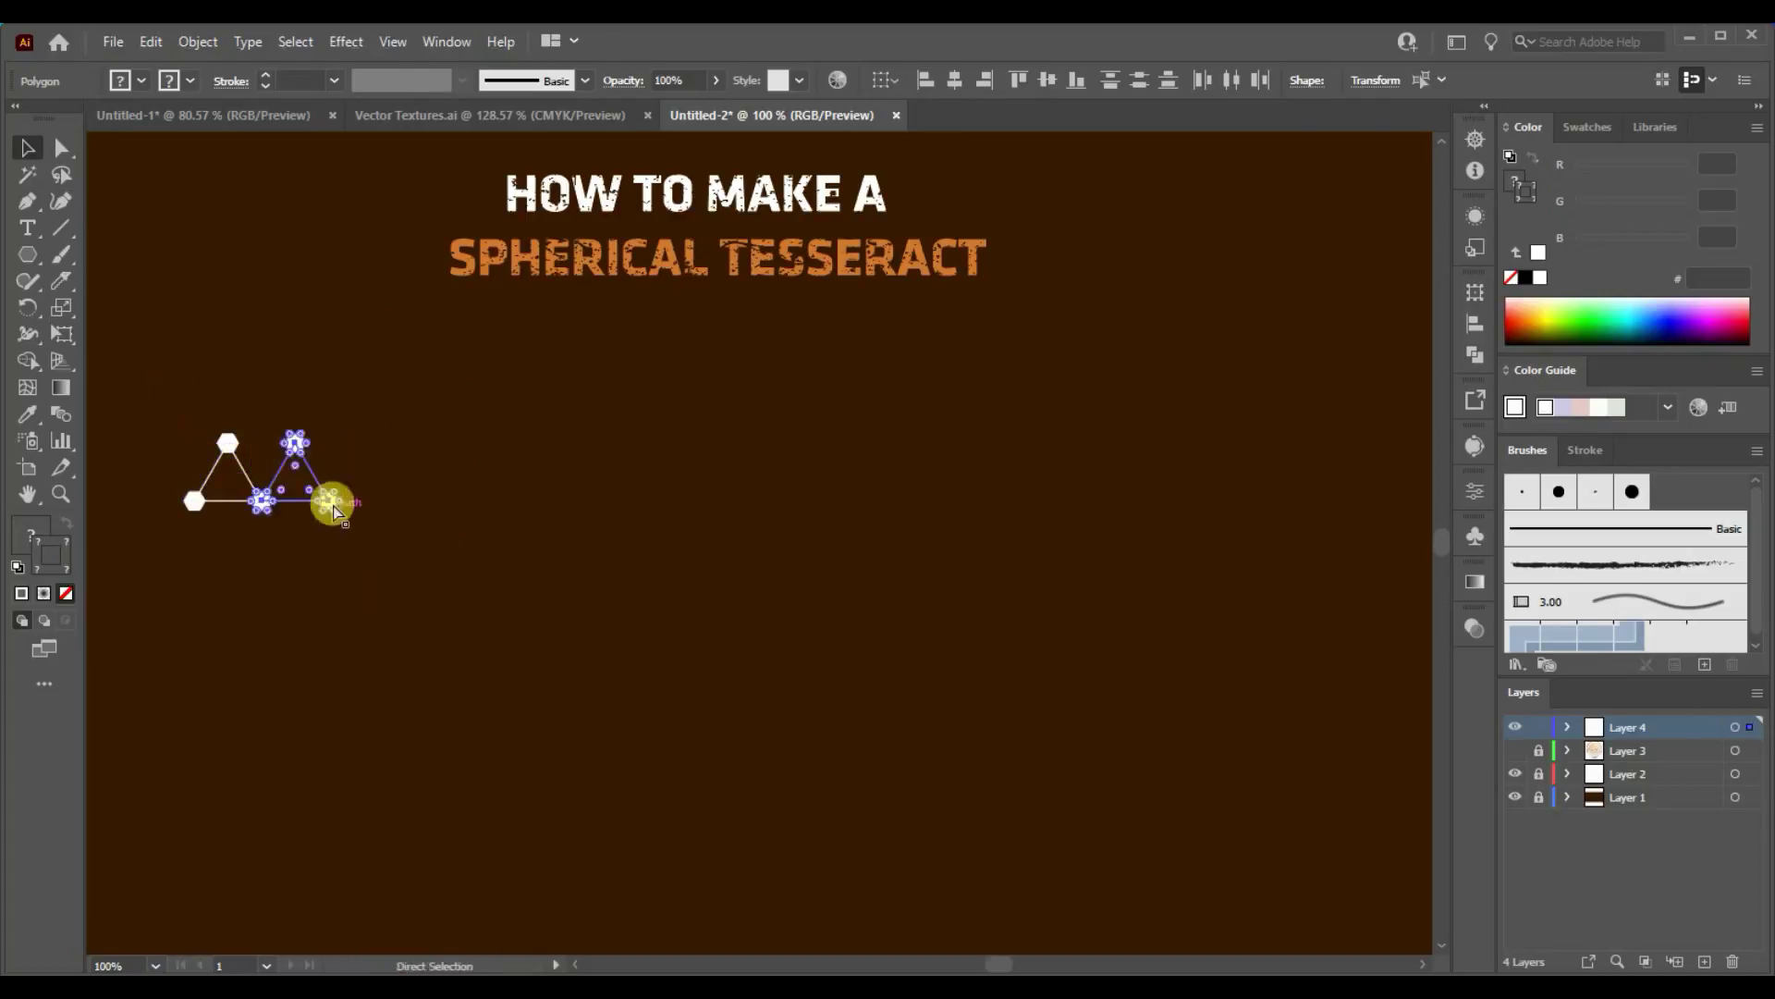
pyautogui.hotkey('ctrl', 'd')
pyautogui.hotkey('ctrl', 'd')
pyautogui.hotkey('ctrl', 'd')
pyautogui.hotkey('ctrl', 'd')
pyautogui.hotkey('ctrl', 'd')
pyautogui.hotkey('ctrl', 'd')
pyautogui.hotkey('ctrl', 'd')
pyautogui.hotkey('ctrl', 'd')
pyautogui.hotkey('ctrl', 'd')
pyautogui.hotkey('ctrl', 'd')
pyautogui.hotkey('ctrl', 'd')
pyautogui.hotkey('ctrl', 'd')
pyautogui.hotkey('ctrl', 'd')
pyautogui.hotkey('ctrl', 'd')
pyautogui.hotkey('ctrl', 'd')
pyautogui.hotkey('ctrl', 'd')
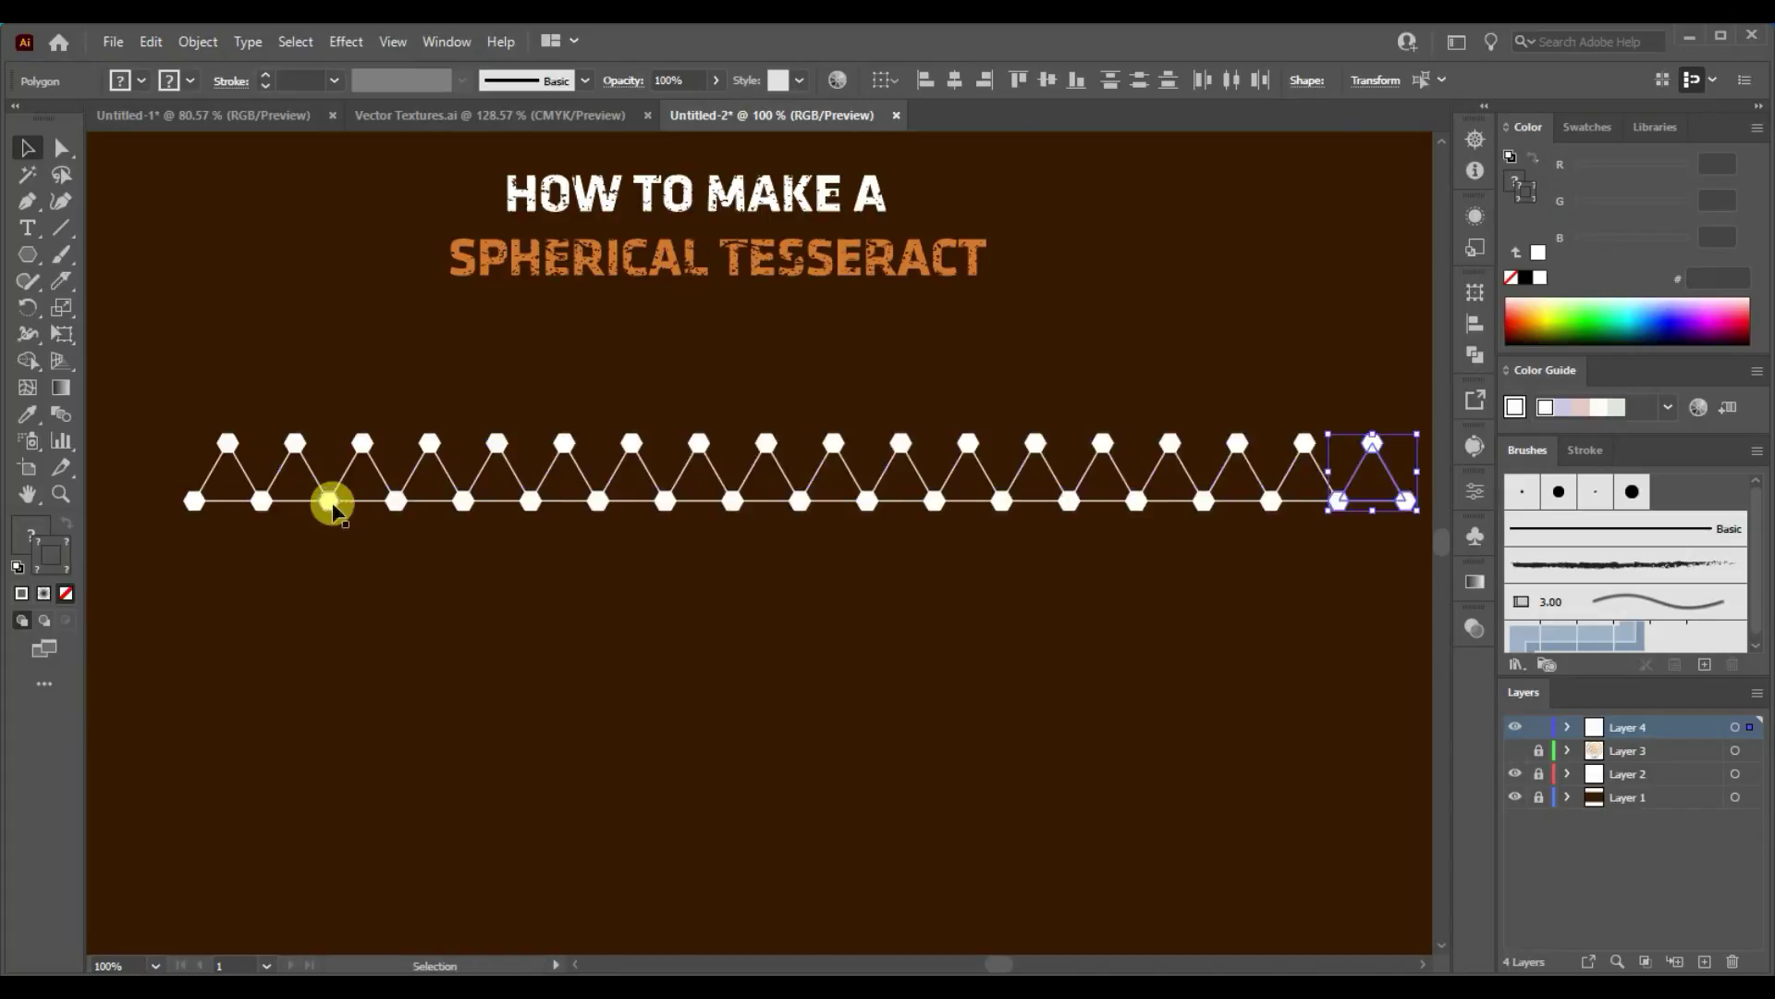
# Copy the row below with a half-triangle offset, and repeat the two-row pair downward to build a twelve-row triangular lattice
pyautogui.moveTo(189, 592); pyautogui.dragTo(1404, 377)
pyautogui.moveTo(867, 500); pyautogui.dragTo(902, 560)
pyautogui.moveTo(131, 348); pyautogui.dragTo(1366, 638)
pyautogui.moveTo(769, 729); pyautogui.dragTo(848, 720)
pyautogui.moveTo(620, 499); pyautogui.dragTo(621, 613)
pyautogui.hotkey('ctrl', 'd')
pyautogui.hotkey('ctrl', 'd')
pyautogui.hotkey('ctrl', 'd')
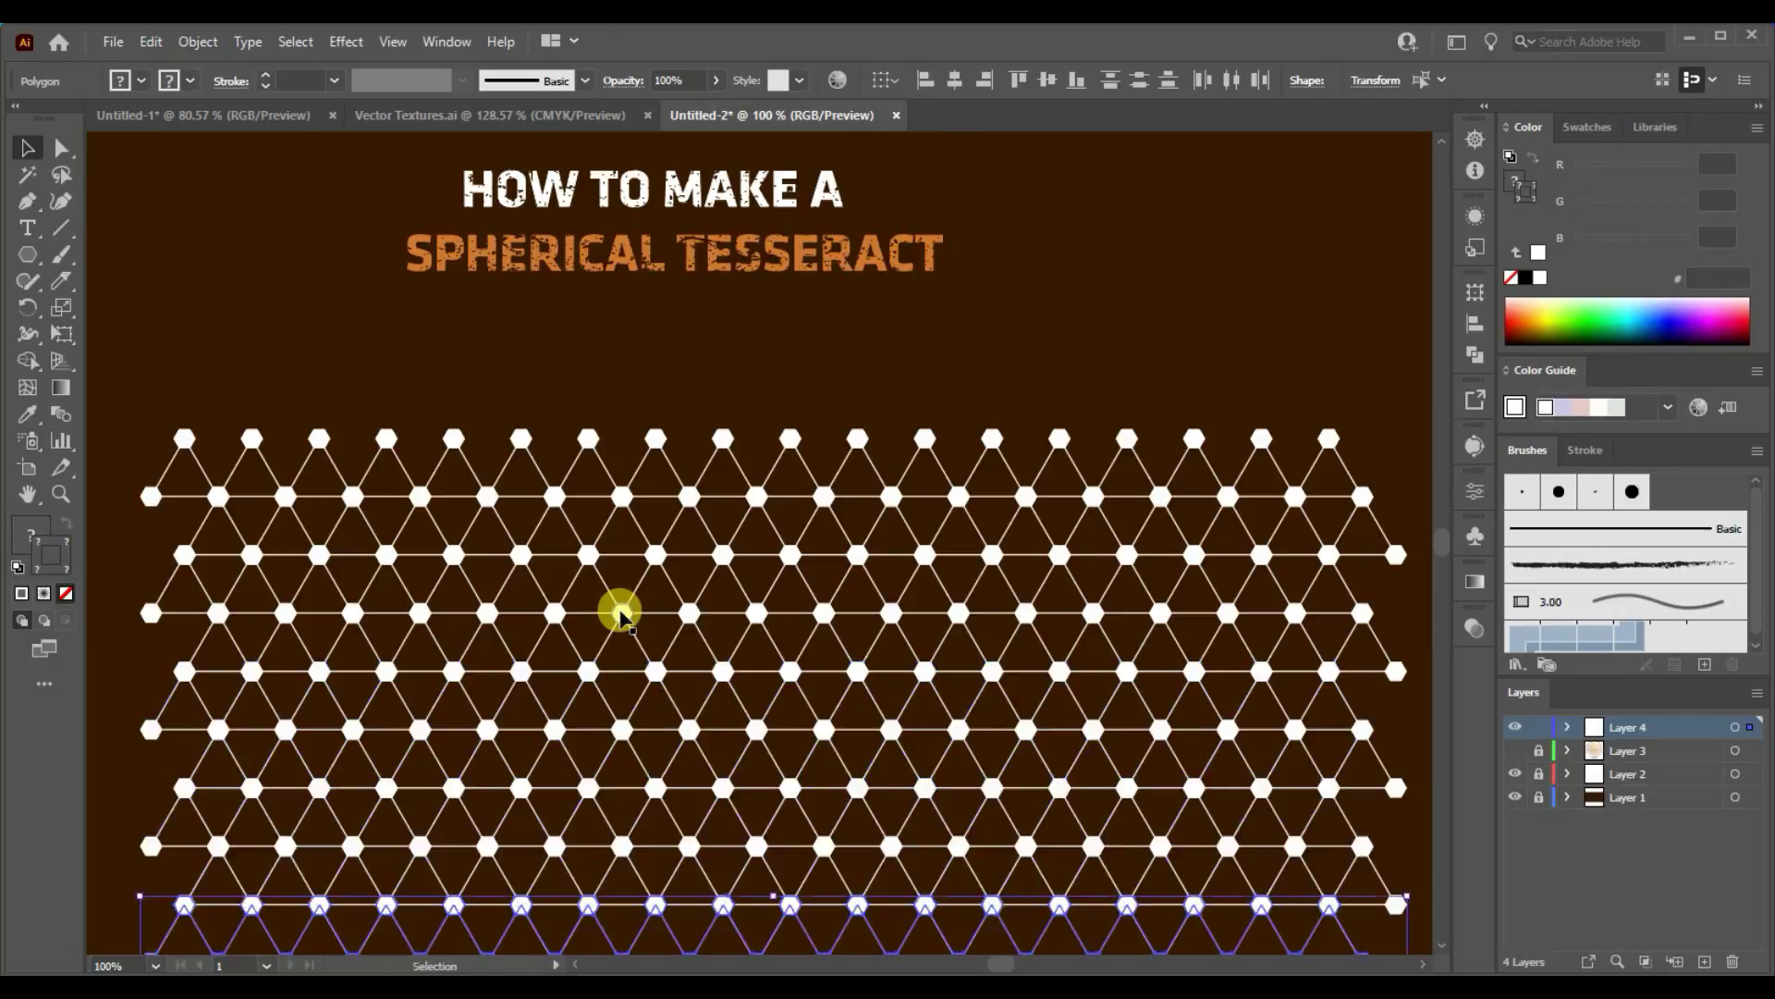
pyautogui.moveTo(983, 694); pyautogui.dragTo(997, 393)
pyautogui.hotkey('ctrl', 'd')
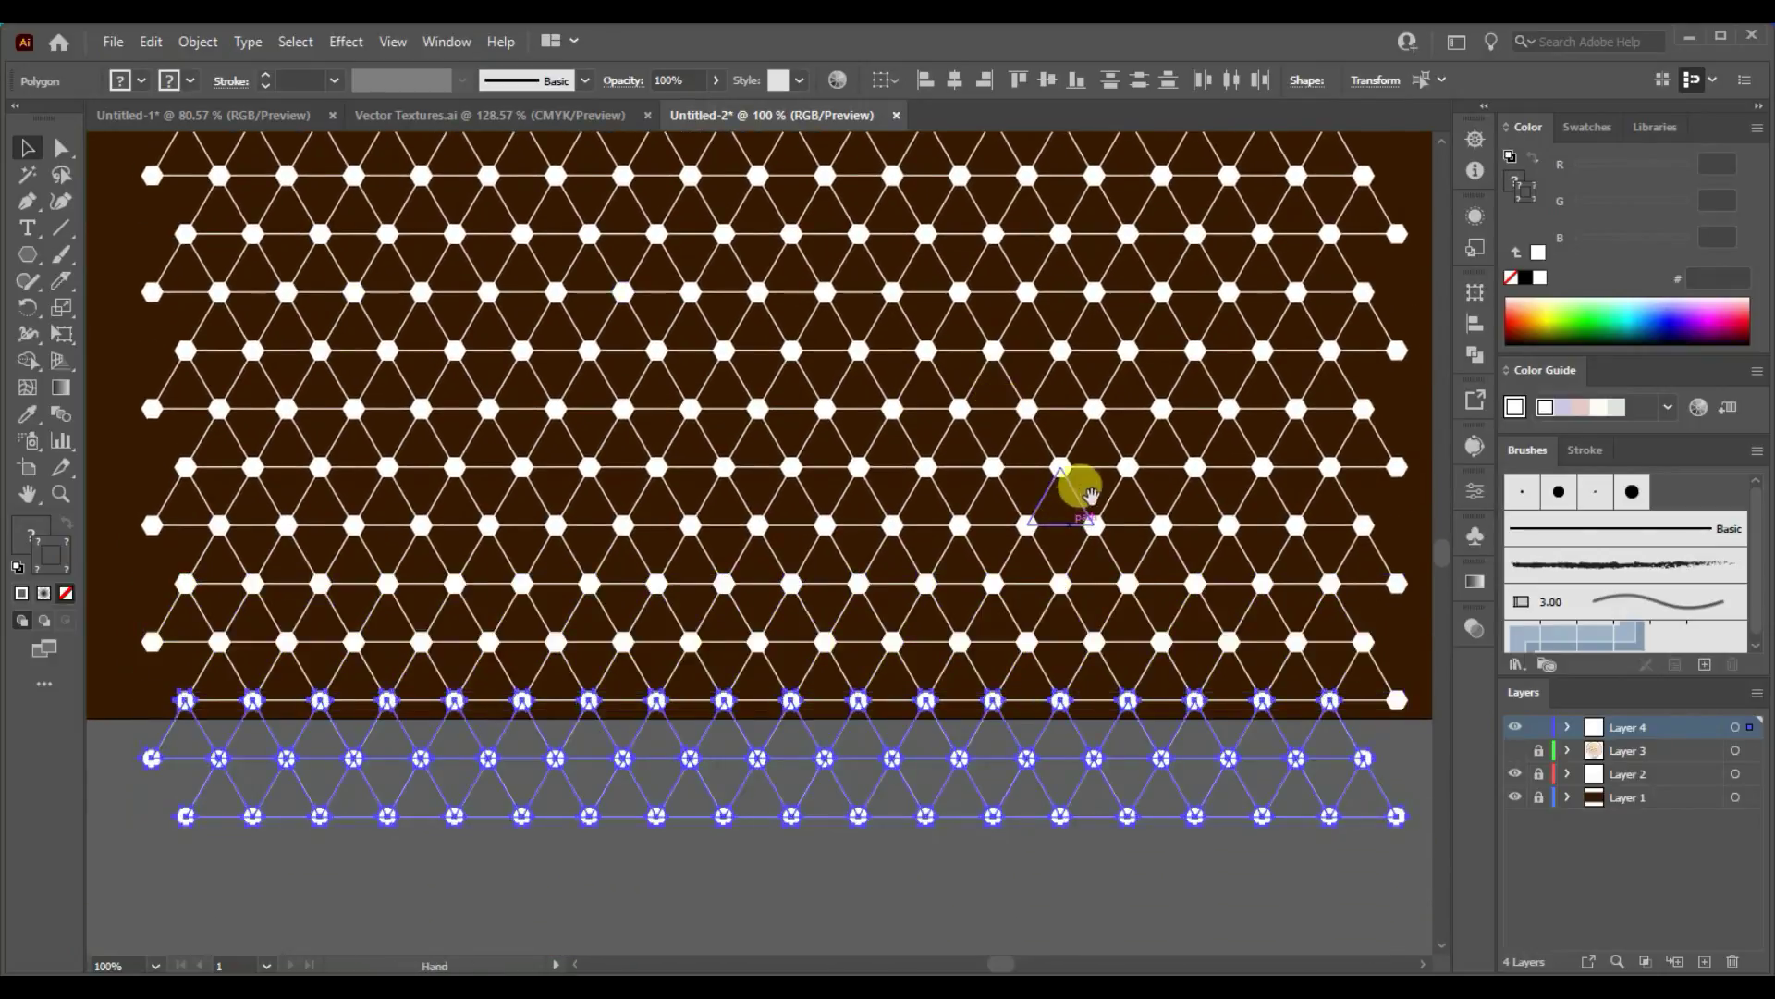
pyautogui.moveTo(1088, 496); pyautogui.dragTo(1074, 547)
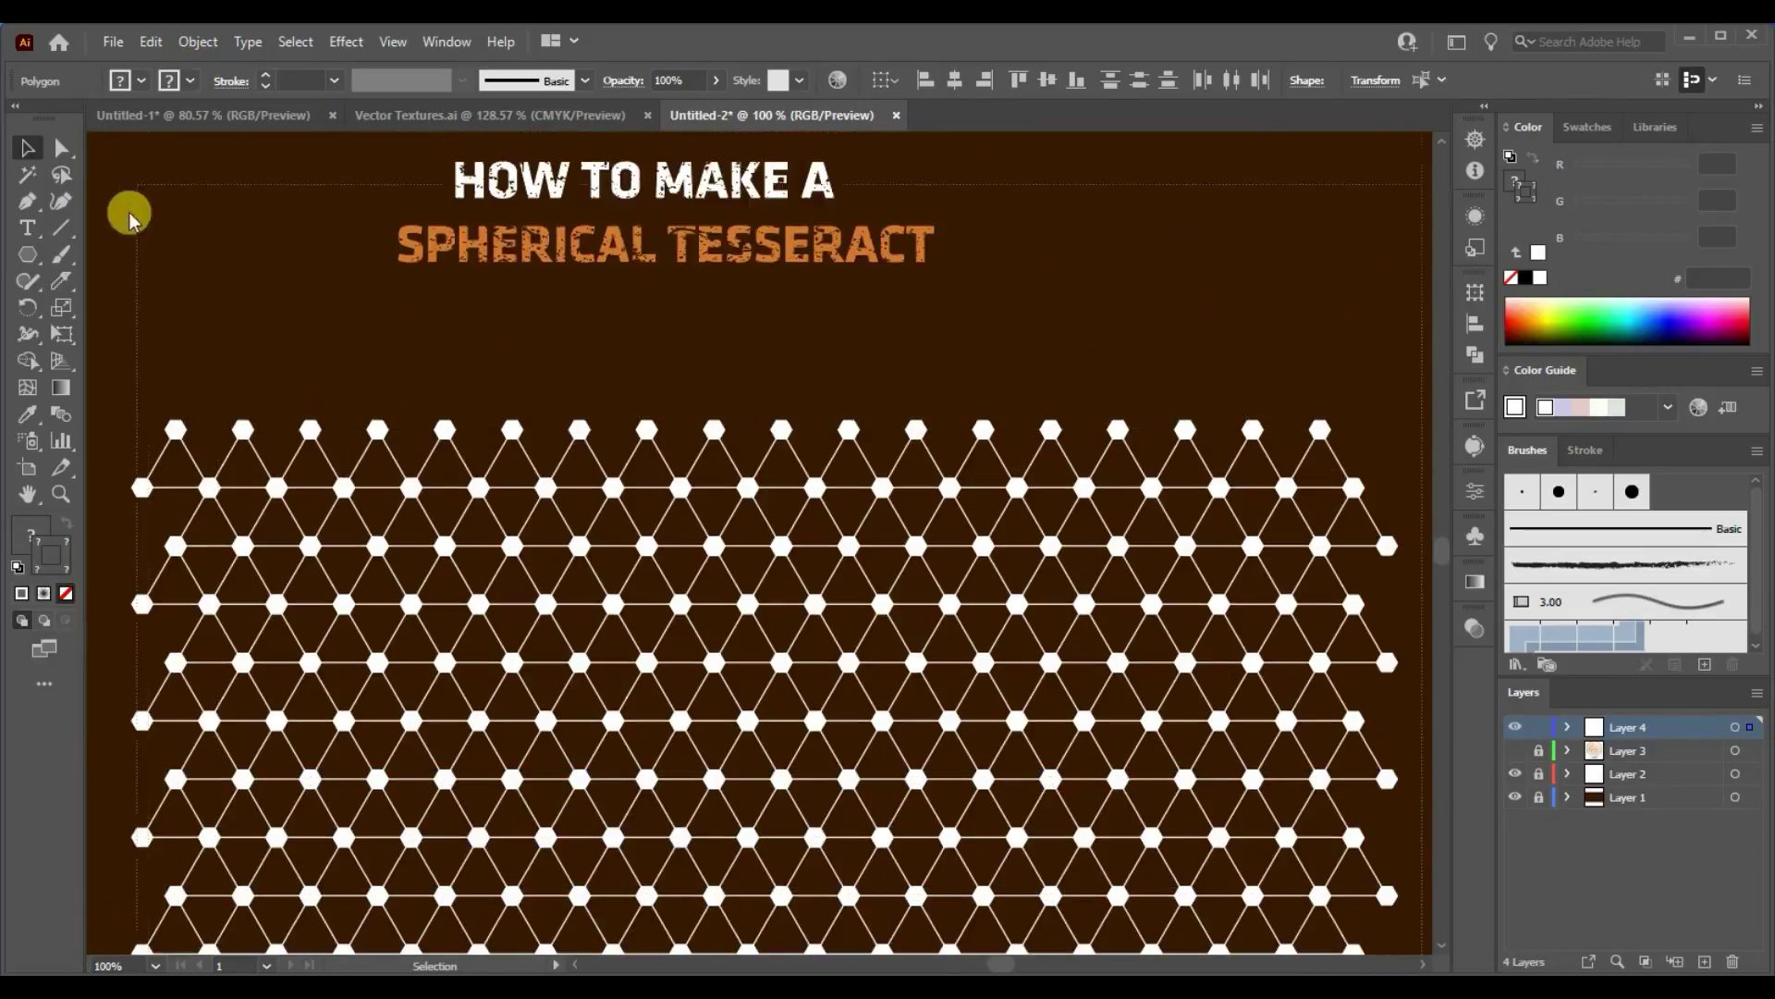
# Scale the entire lattice down proportionally and move it to the middle of the artboard below the title
pyautogui.moveTo(130, 217); pyautogui.dragTo(309, 471)
pyautogui.moveTo(535, 723); pyautogui.dragTo(538, 586)
pyautogui.moveTo(1000, 791); pyautogui.dragTo(971, 694)
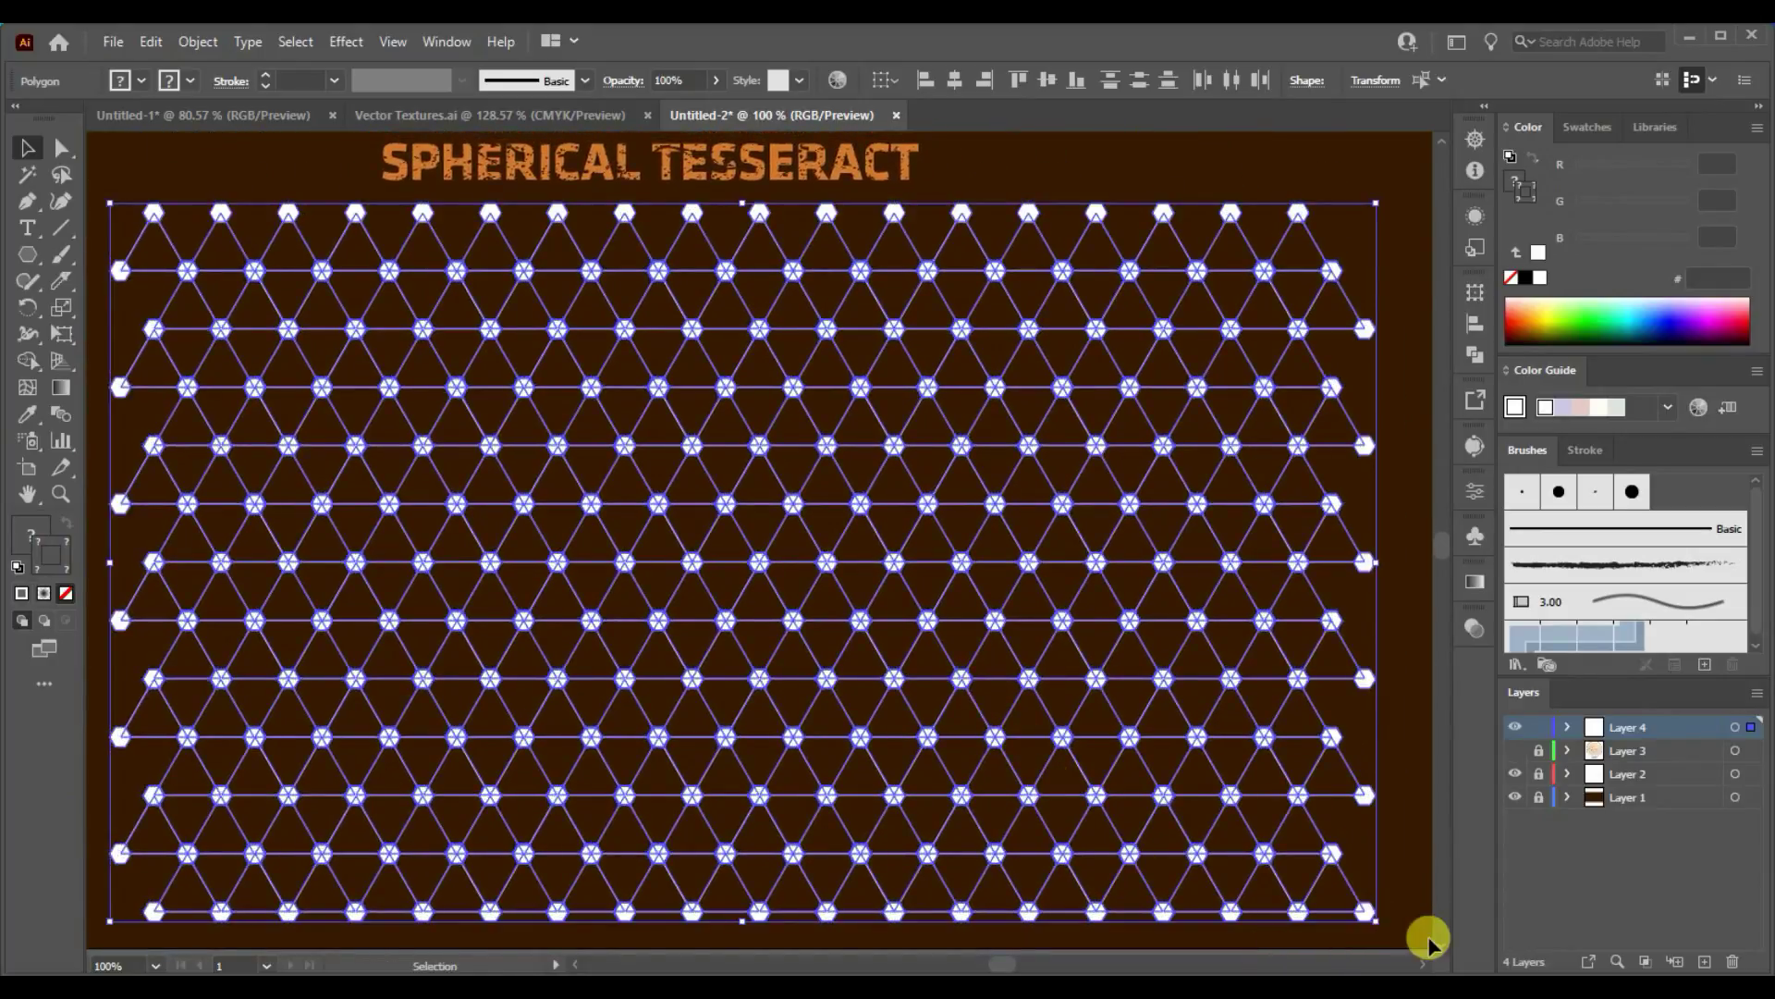
pyautogui.moveTo(1375, 921); pyautogui.dragTo(878, 638)
pyautogui.moveTo(467, 418); pyautogui.dragTo(626, 555)
# Save the lattice as a dynamic symbol named New Symbol 03 and delete the lattice from the artboard
pyautogui.click(1476, 535)
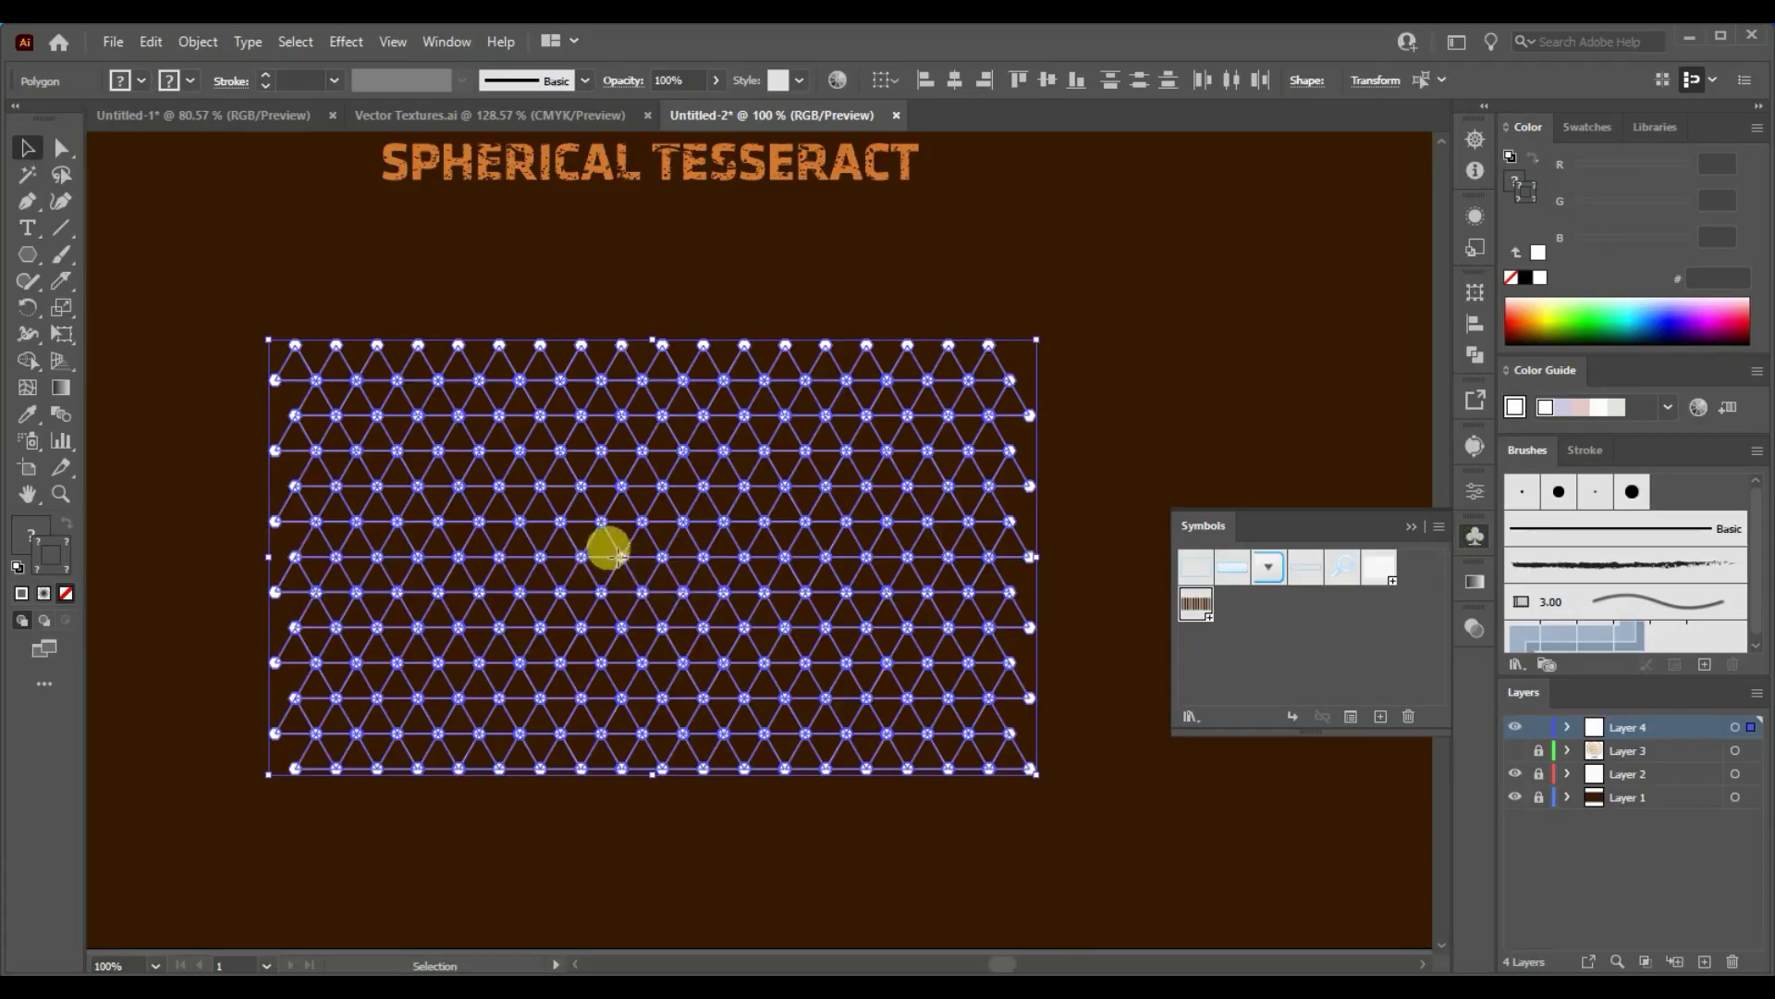
pyautogui.moveTo(606, 543); pyautogui.dragTo(1295, 629)
pyautogui.click(933, 427)
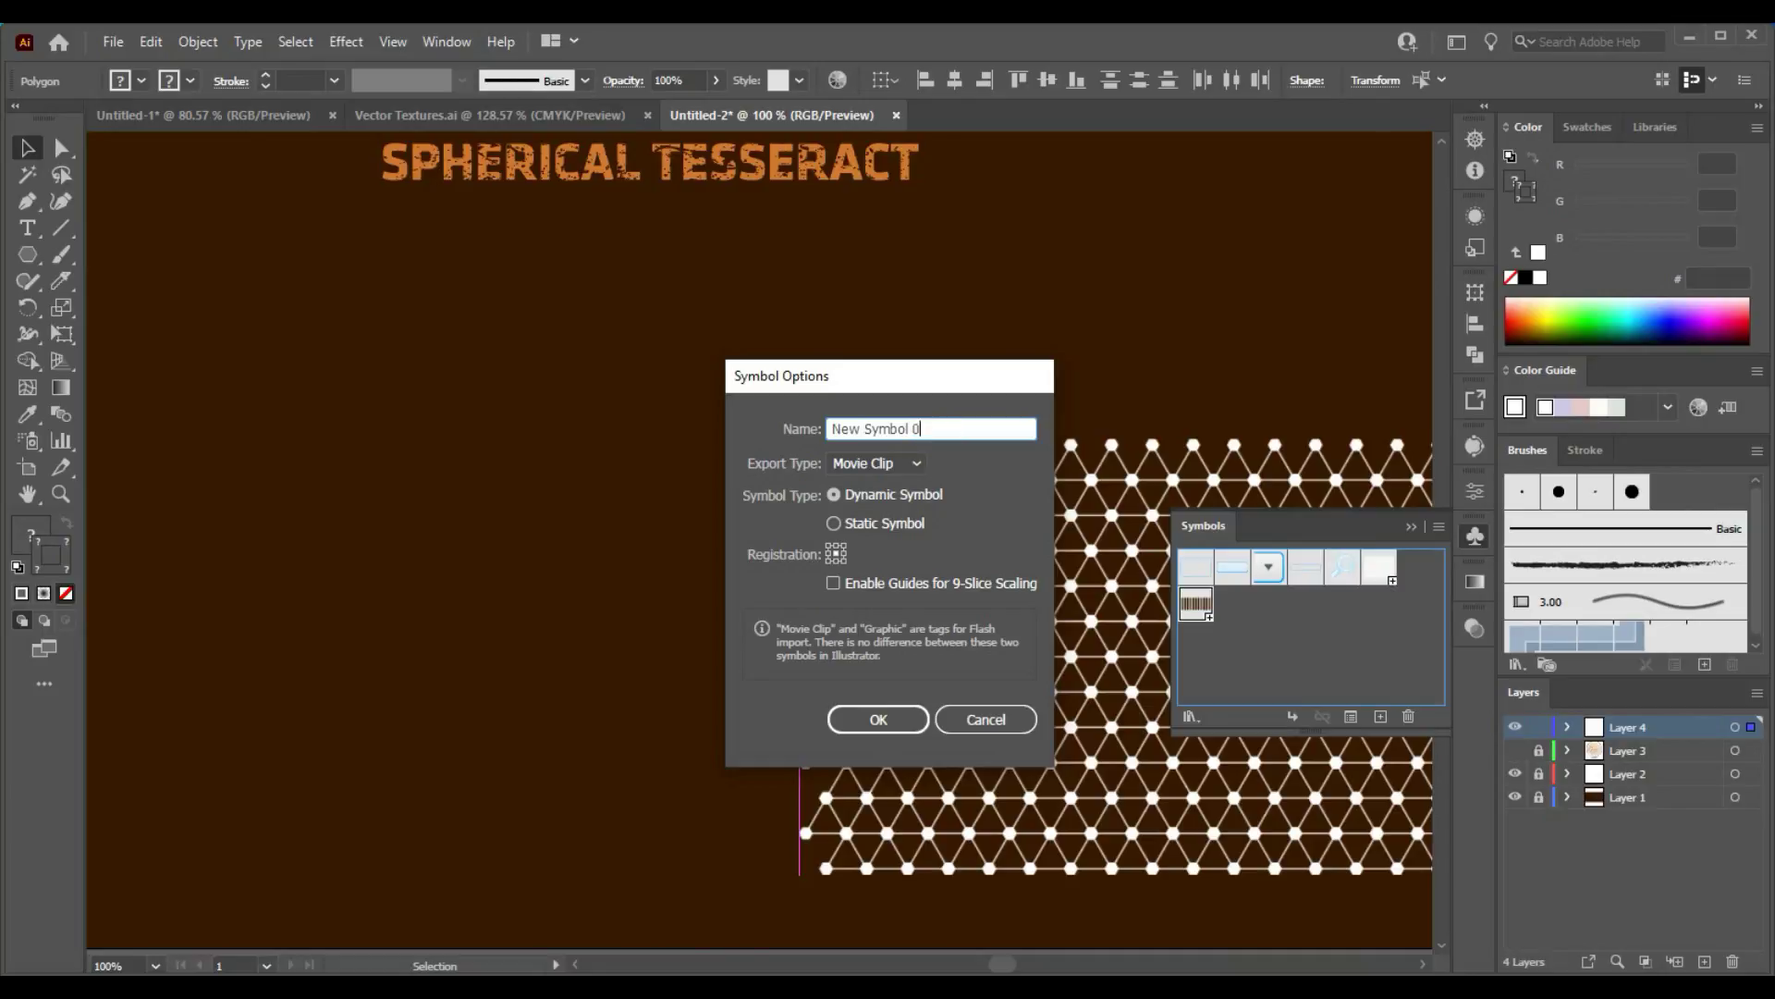
pyautogui.click(873, 719)
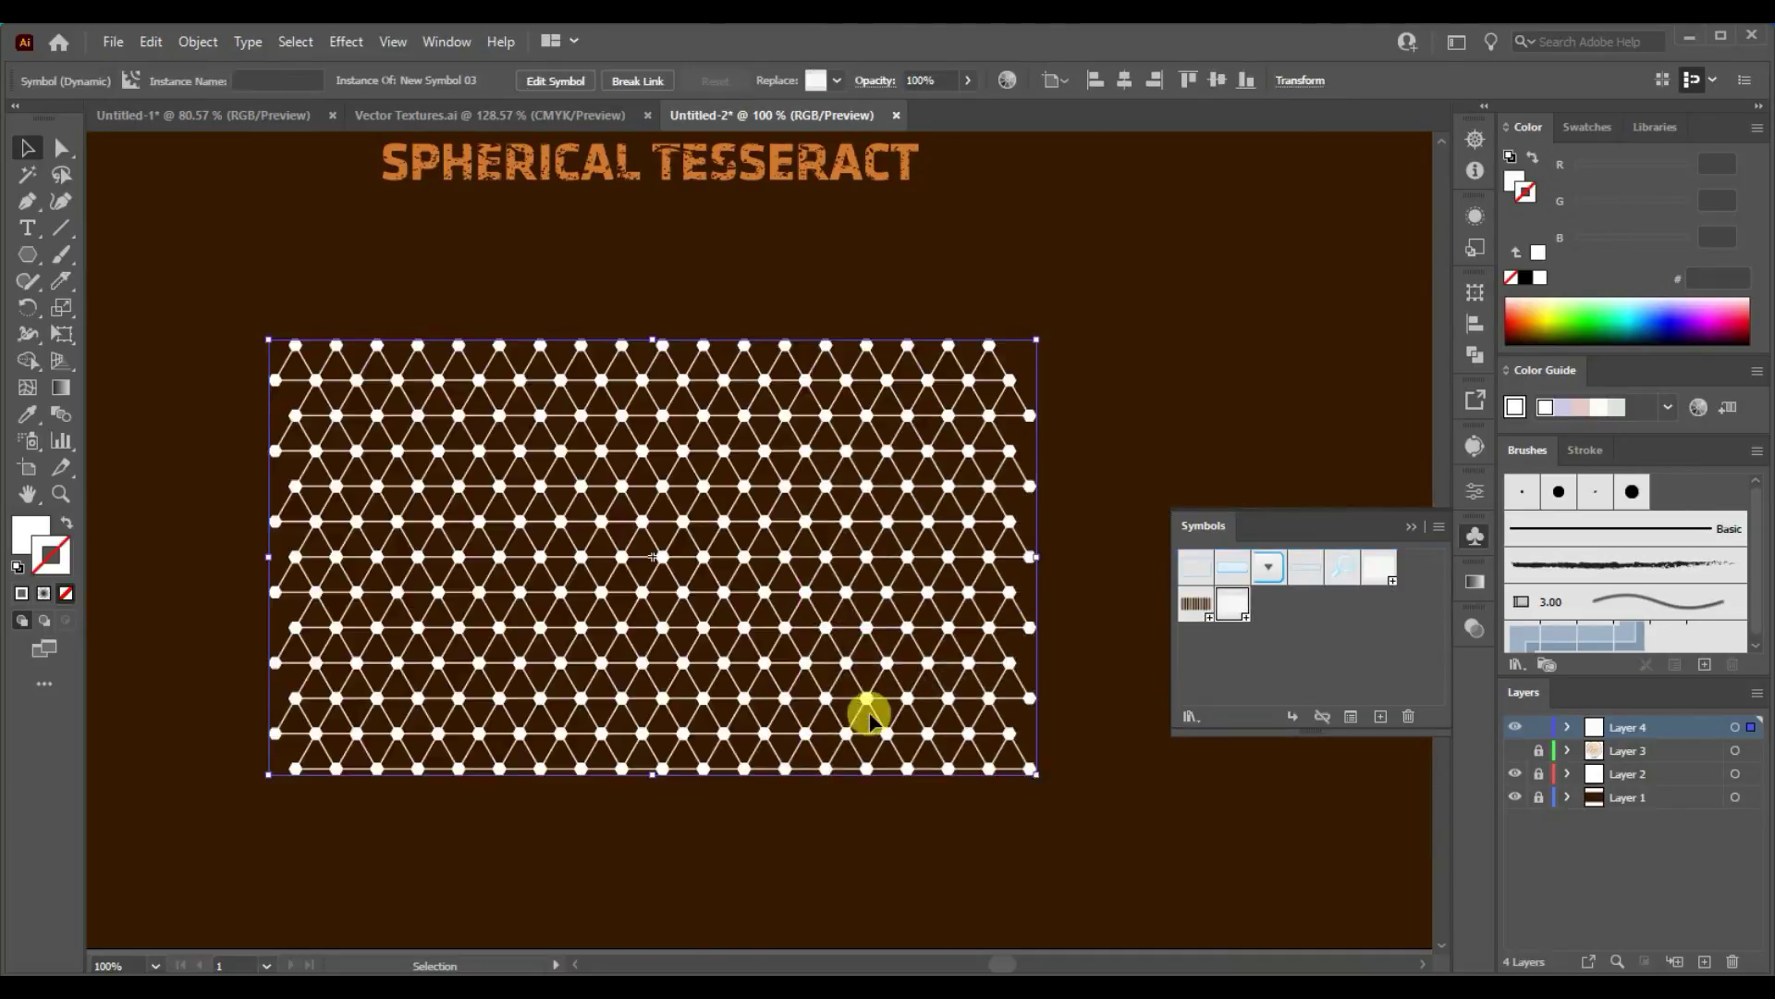
pyautogui.click(1412, 525)
pyautogui.press('Delete')
# Draw a large circle filled with orange (R=247 G=147 B=30) and centre it below the title
pyautogui.moveTo(22, 265); pyautogui.dragTo(111, 309)
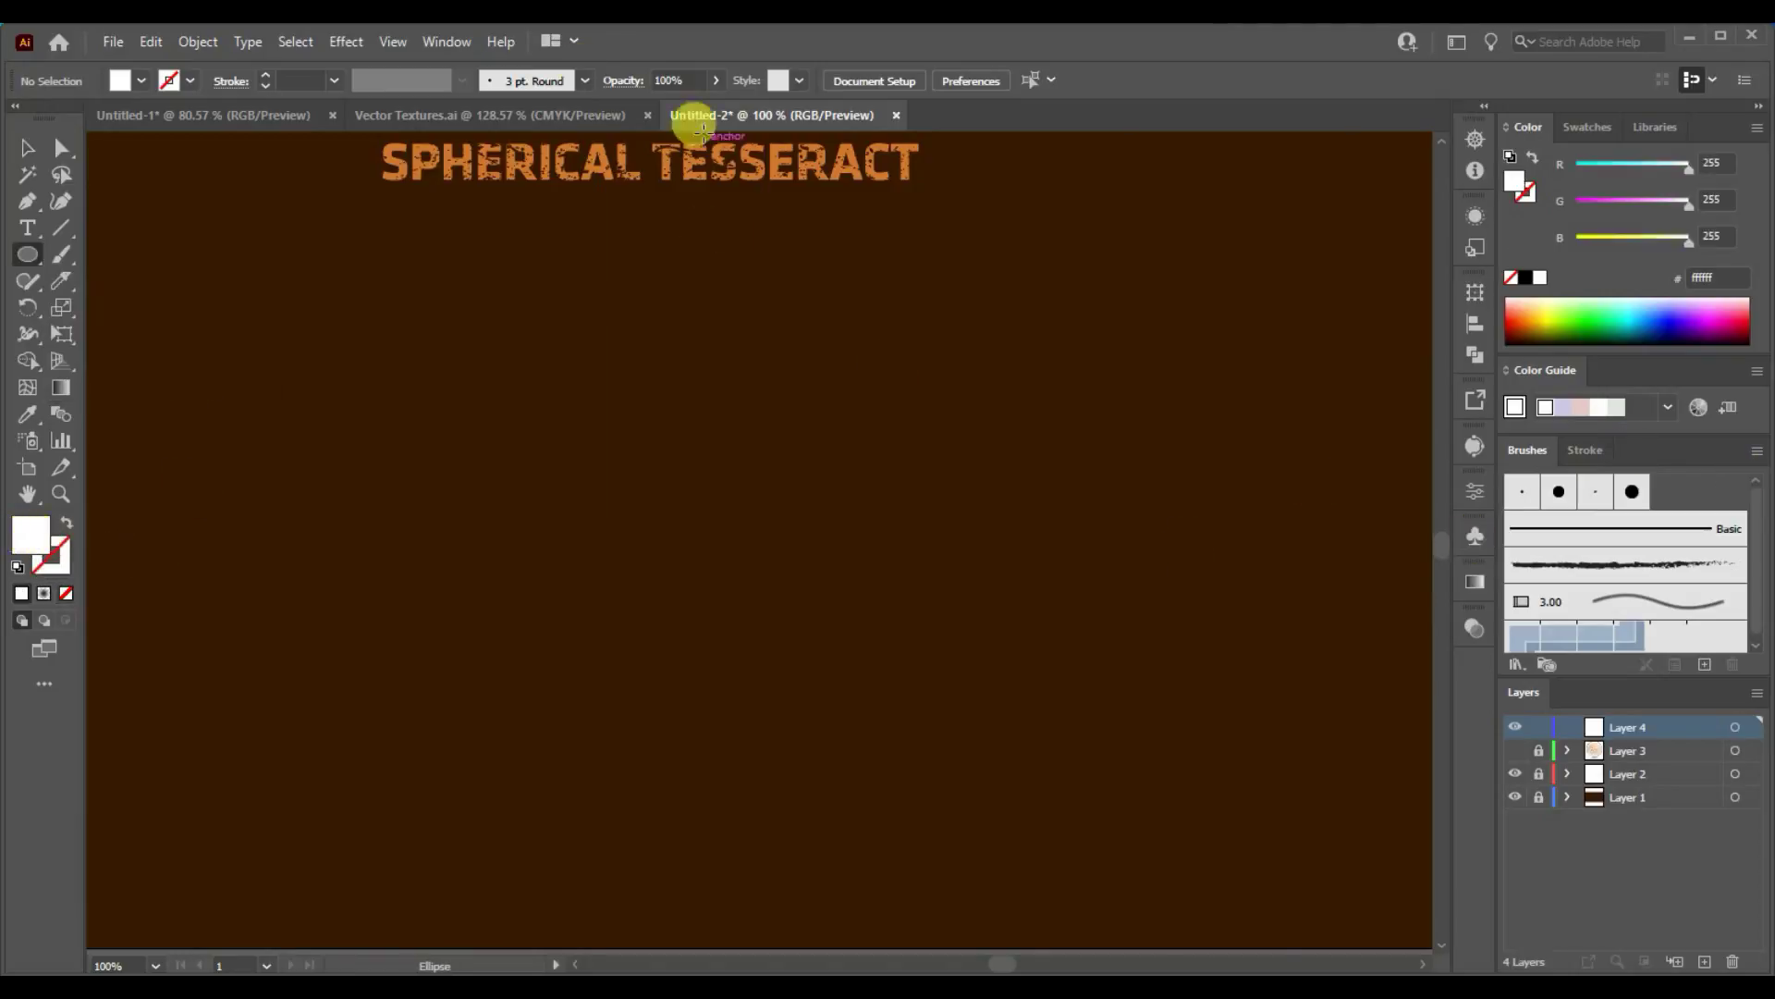
pyautogui.click(141, 81)
pyautogui.click(214, 120)
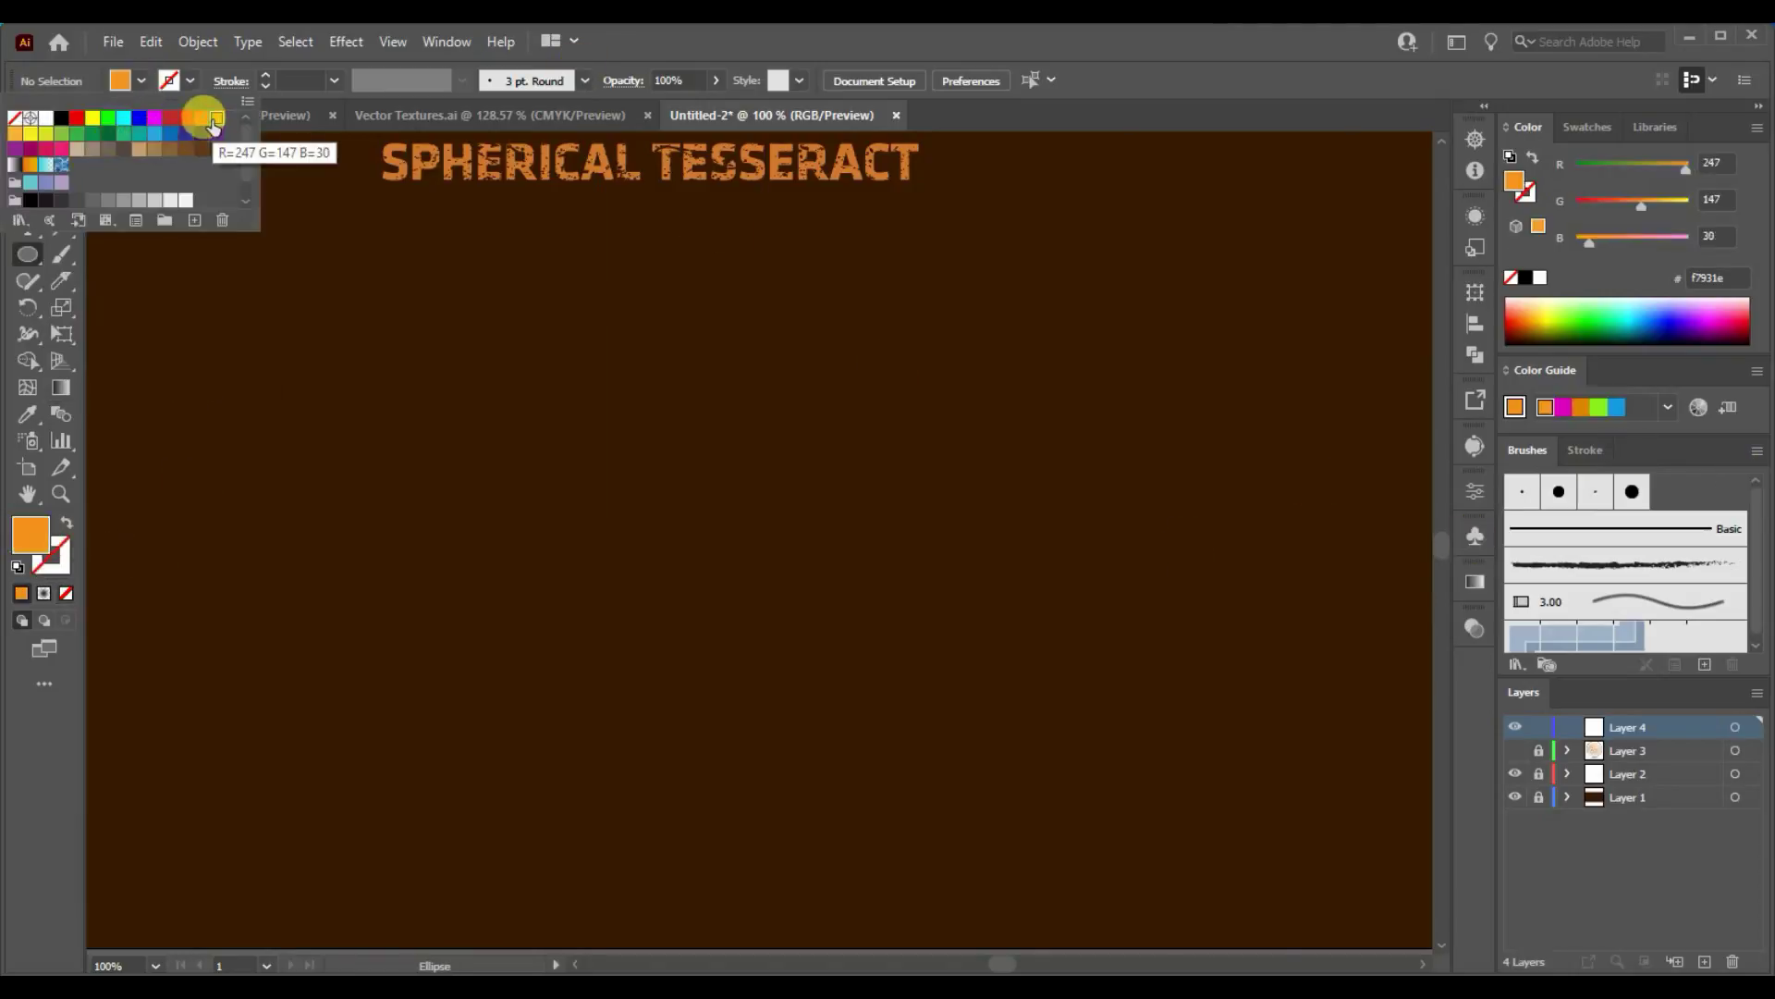
pyautogui.click(460, 432)
pyautogui.moveTo(396, 307); pyautogui.dragTo(1024, 738)
pyautogui.press('v')
pyautogui.moveTo(718, 680); pyautogui.dragTo(680, 626)
# Delete the circle's leftmost anchor point to leave a right-hand half circle
pyautogui.click(61, 145)
pyautogui.moveTo(155, 436); pyautogui.dragTo(515, 766)
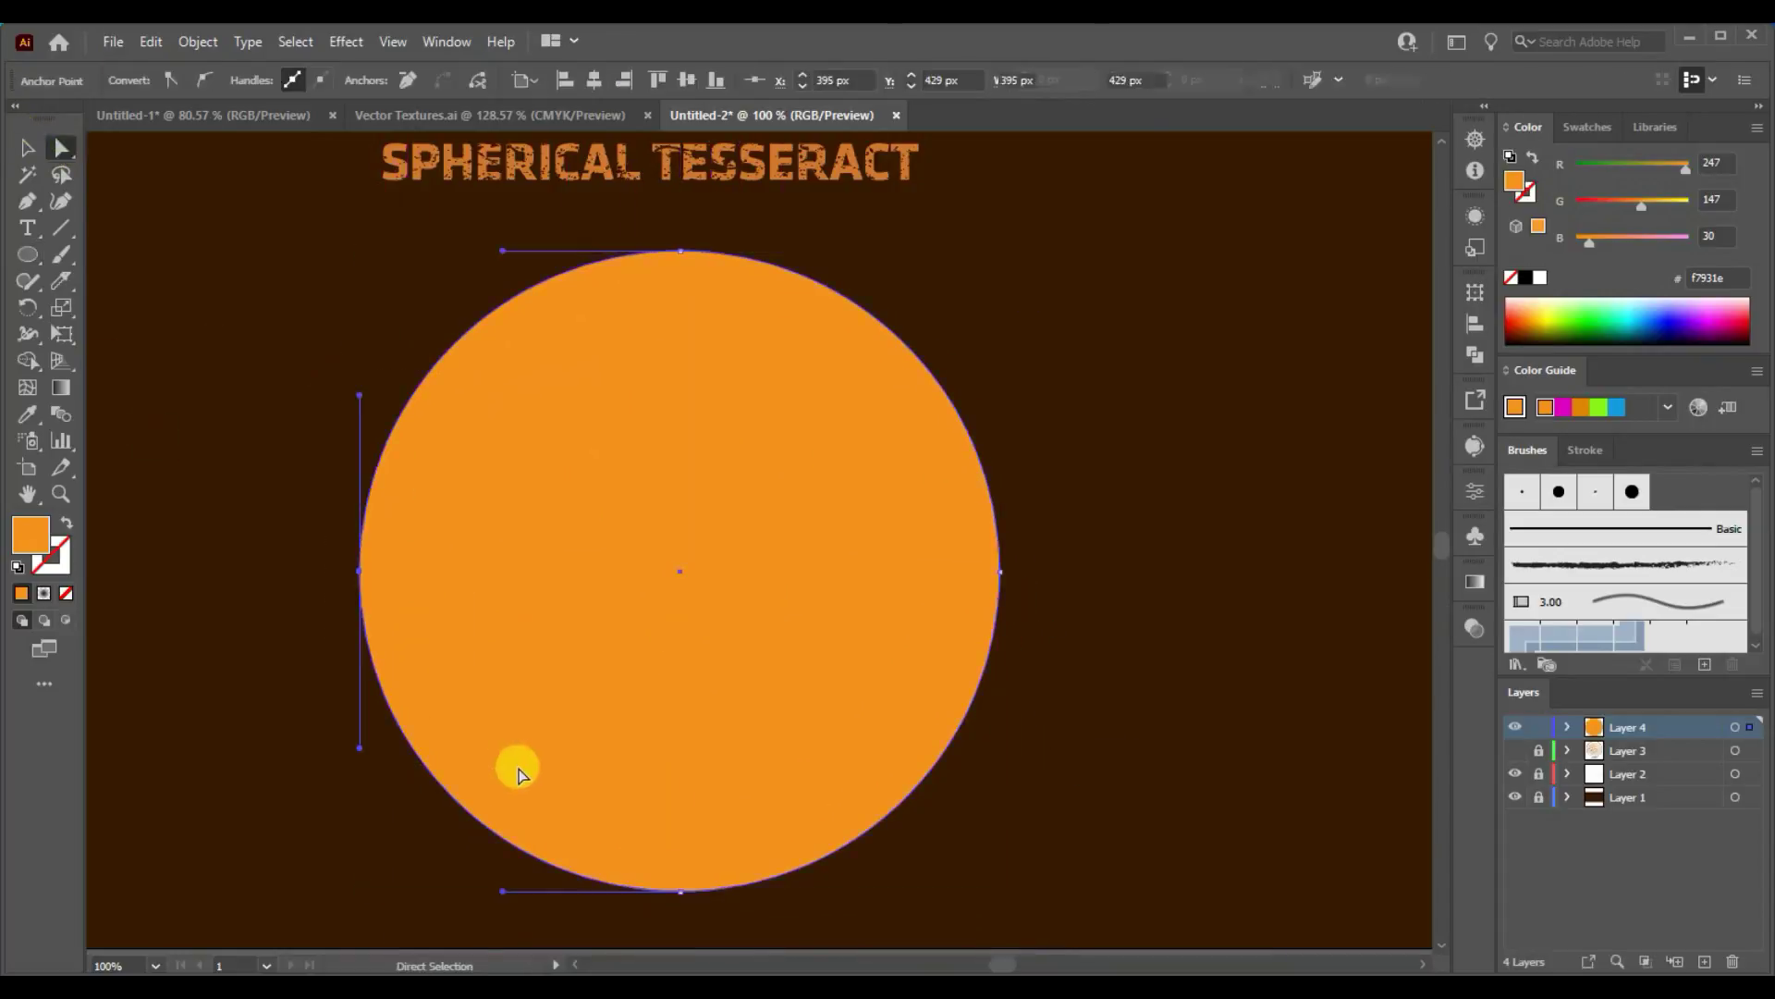
pyautogui.press('Delete')
# Apply a 3D Revolve to the half circle with X, Y and Z rotations of -8°, -53° and -7°, and Diffuse Shading
pyautogui.click(345, 41)
pyautogui.moveTo(467, 168)
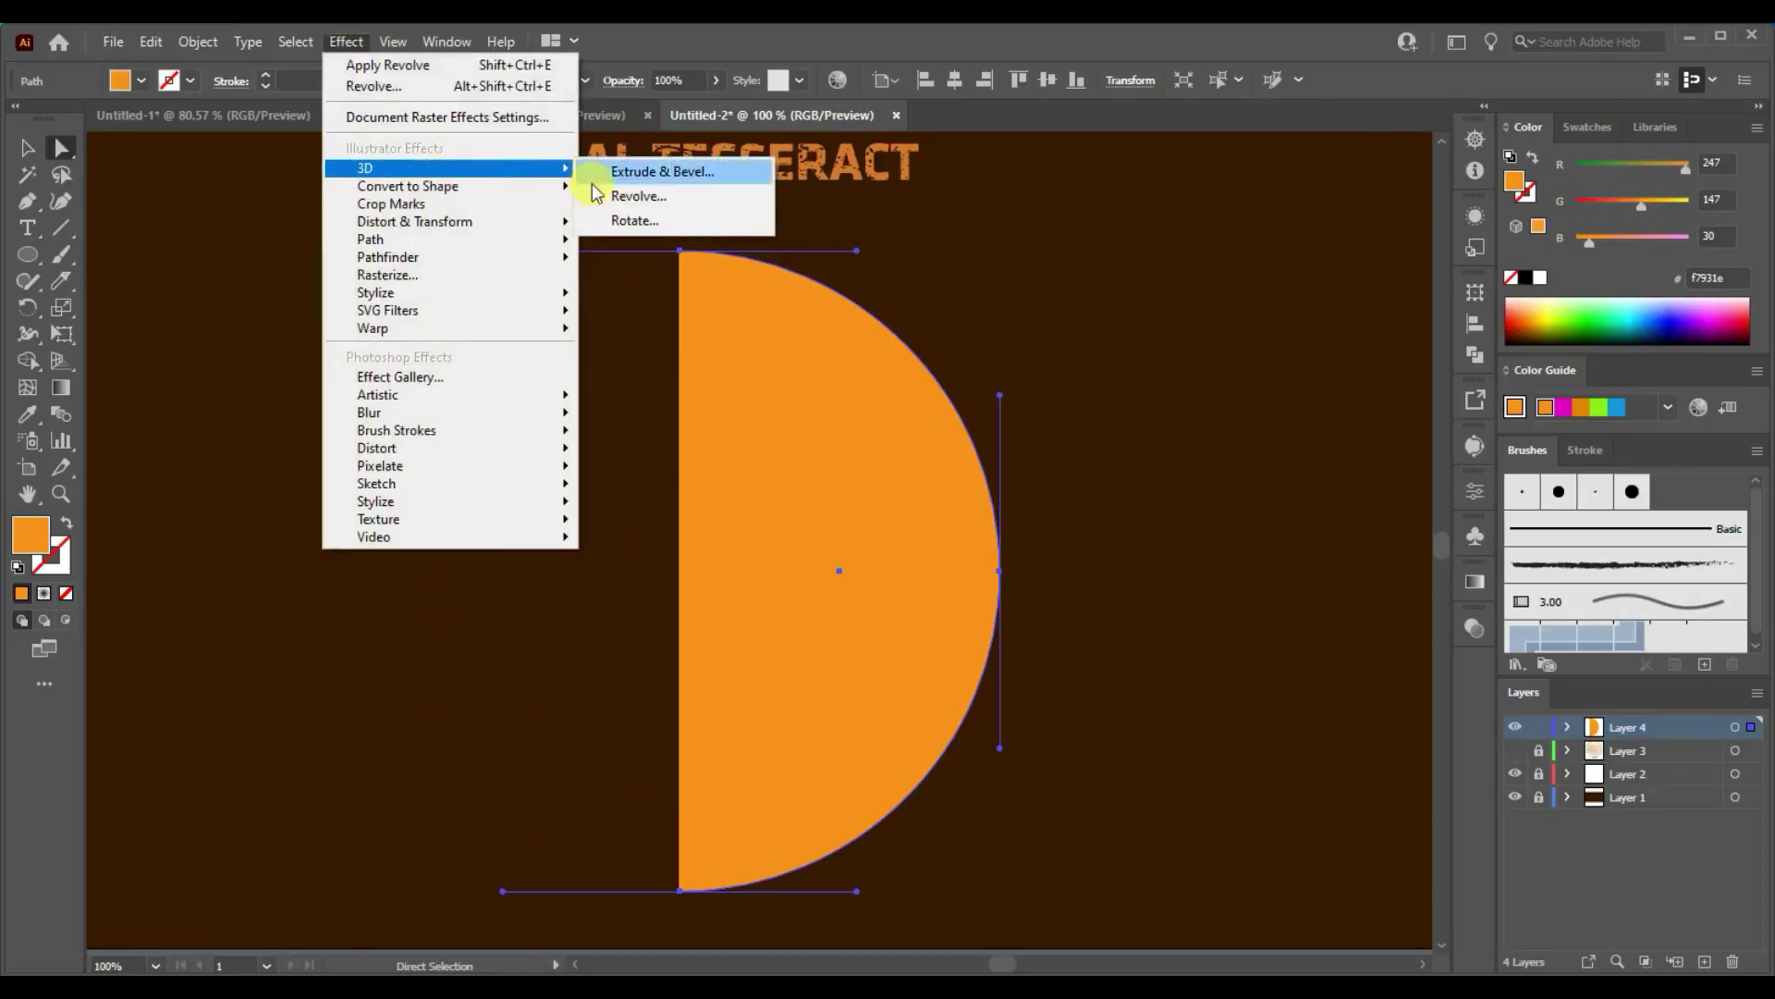
pyautogui.click(638, 196)
pyautogui.click(1460, 185)
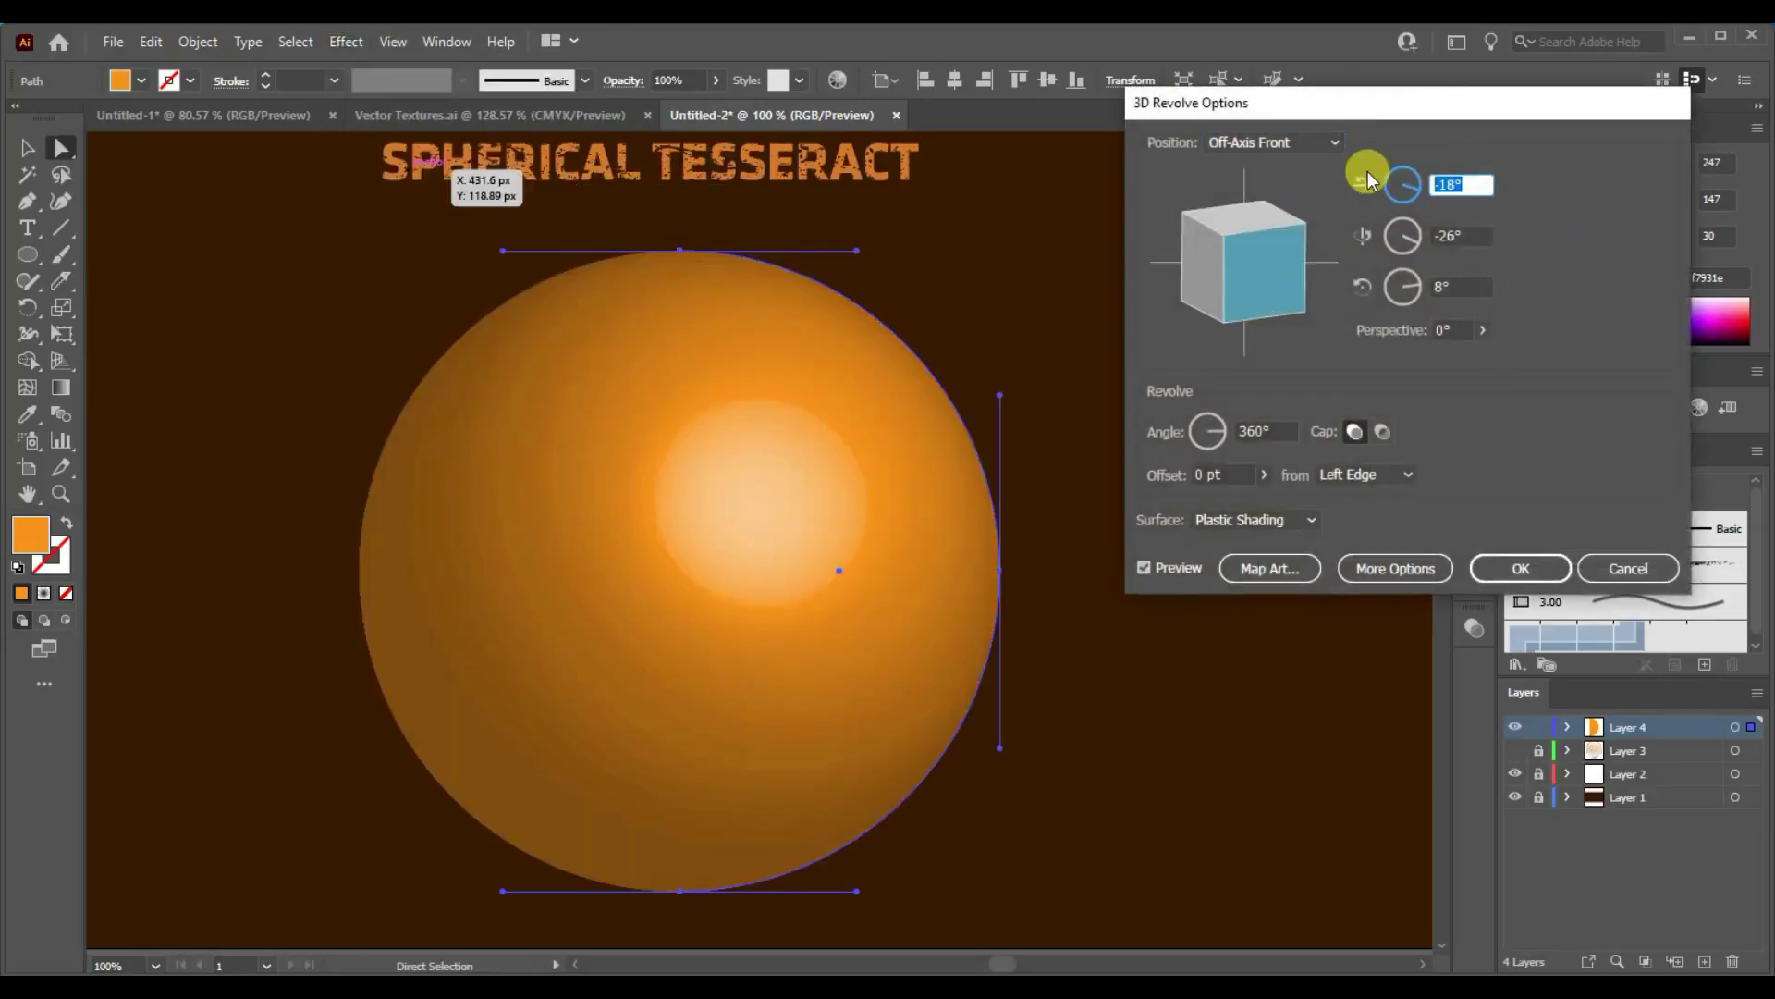
pyautogui.write('-8')
pyautogui.press('Tab')
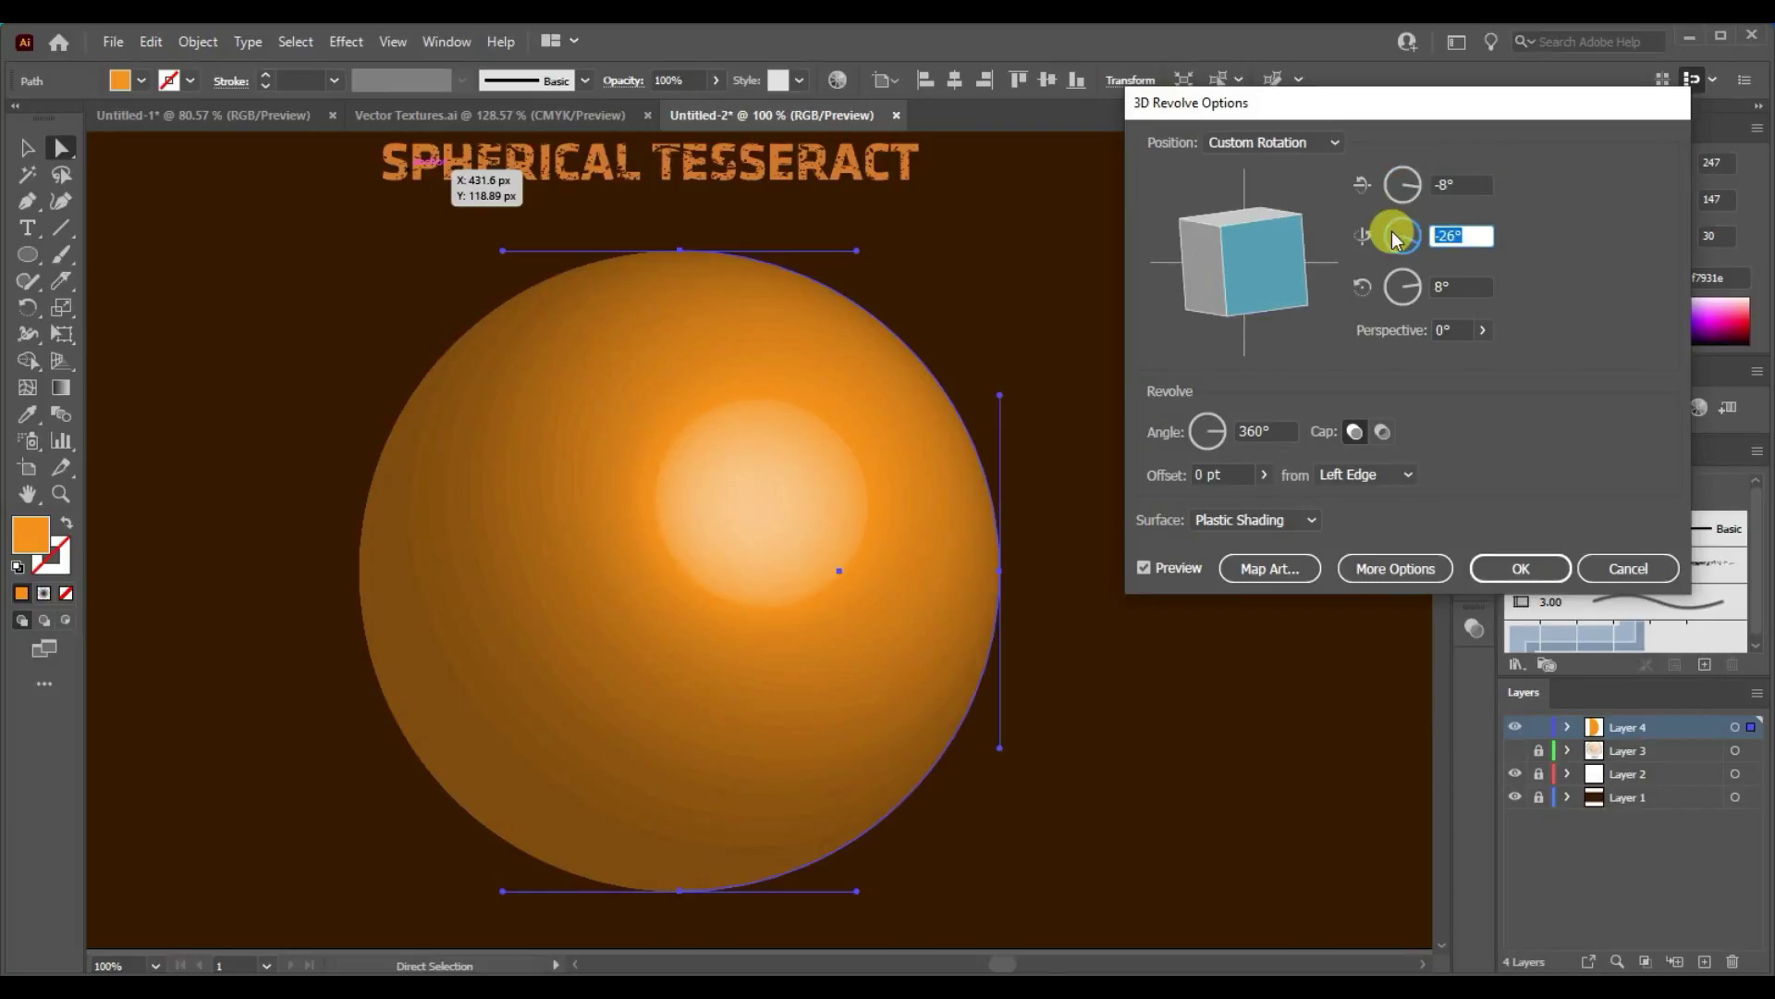
pyautogui.write('-53')
pyautogui.doubleClick(1441, 287)
pyautogui.write('-7')
pyautogui.click(1308, 519)
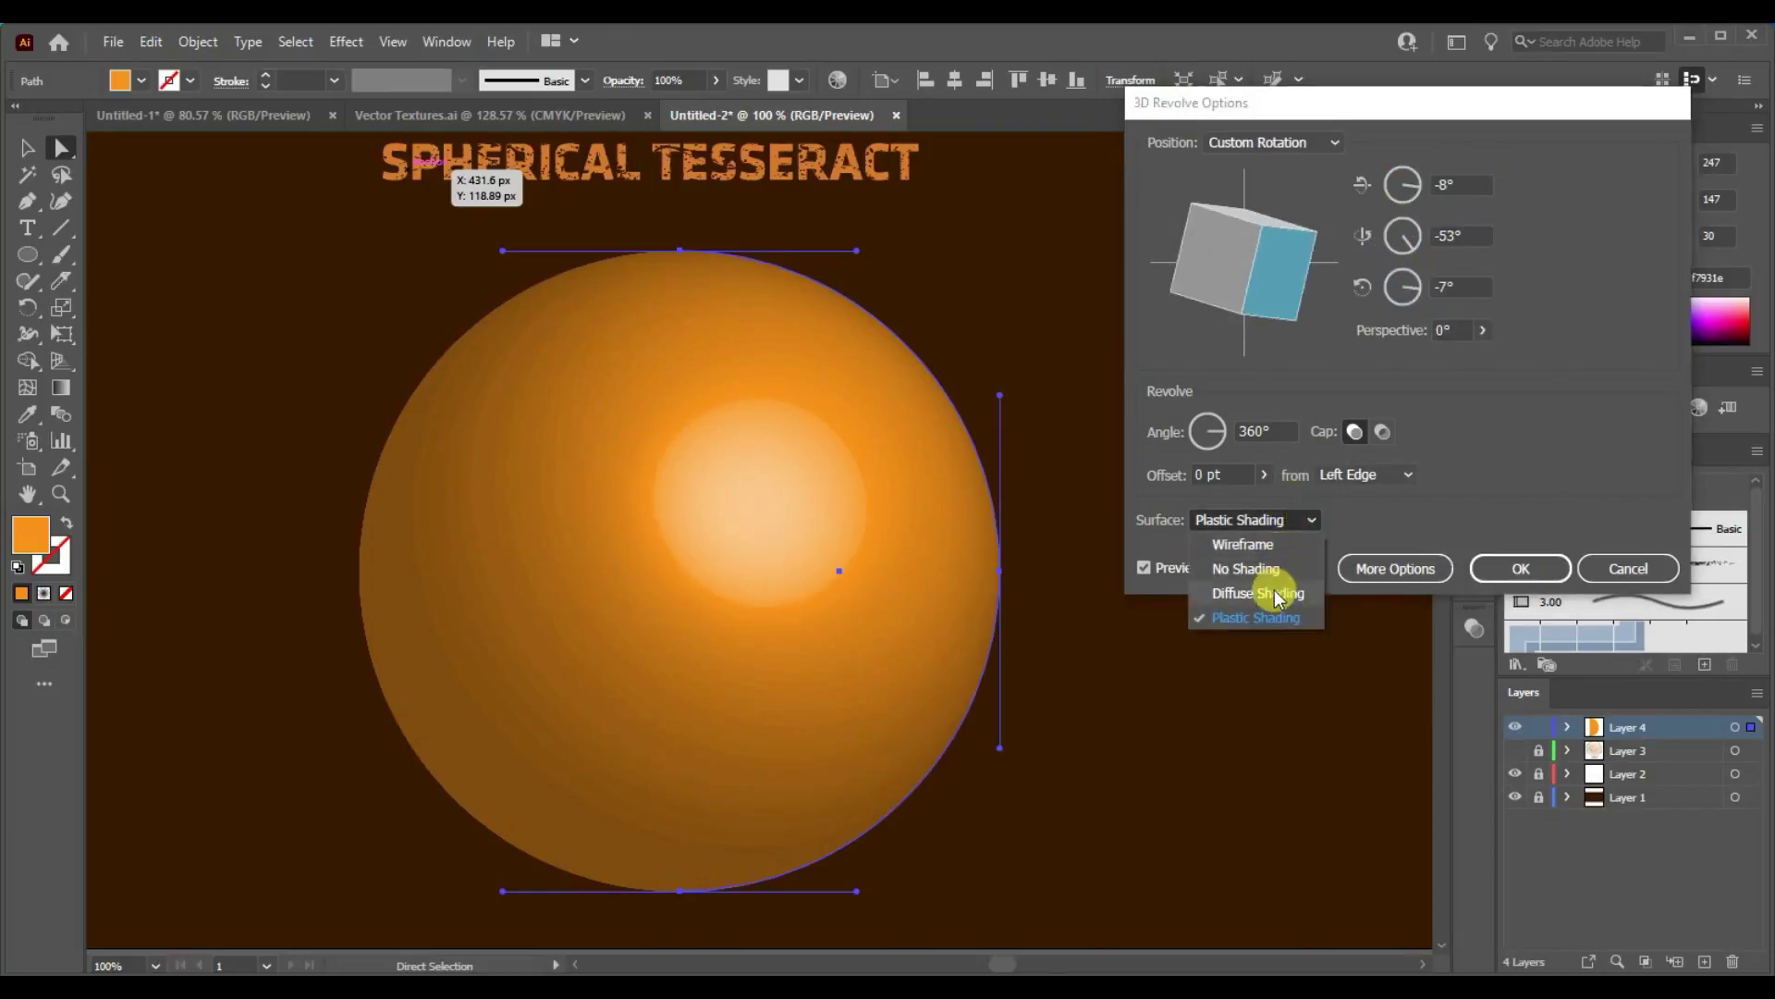
pyautogui.click(1278, 593)
# Map the New Symbol 03 lattice onto the sphere's surface and scale it to fit
pyautogui.click(1262, 568)
pyautogui.click(1276, 143)
pyautogui.click(1278, 345)
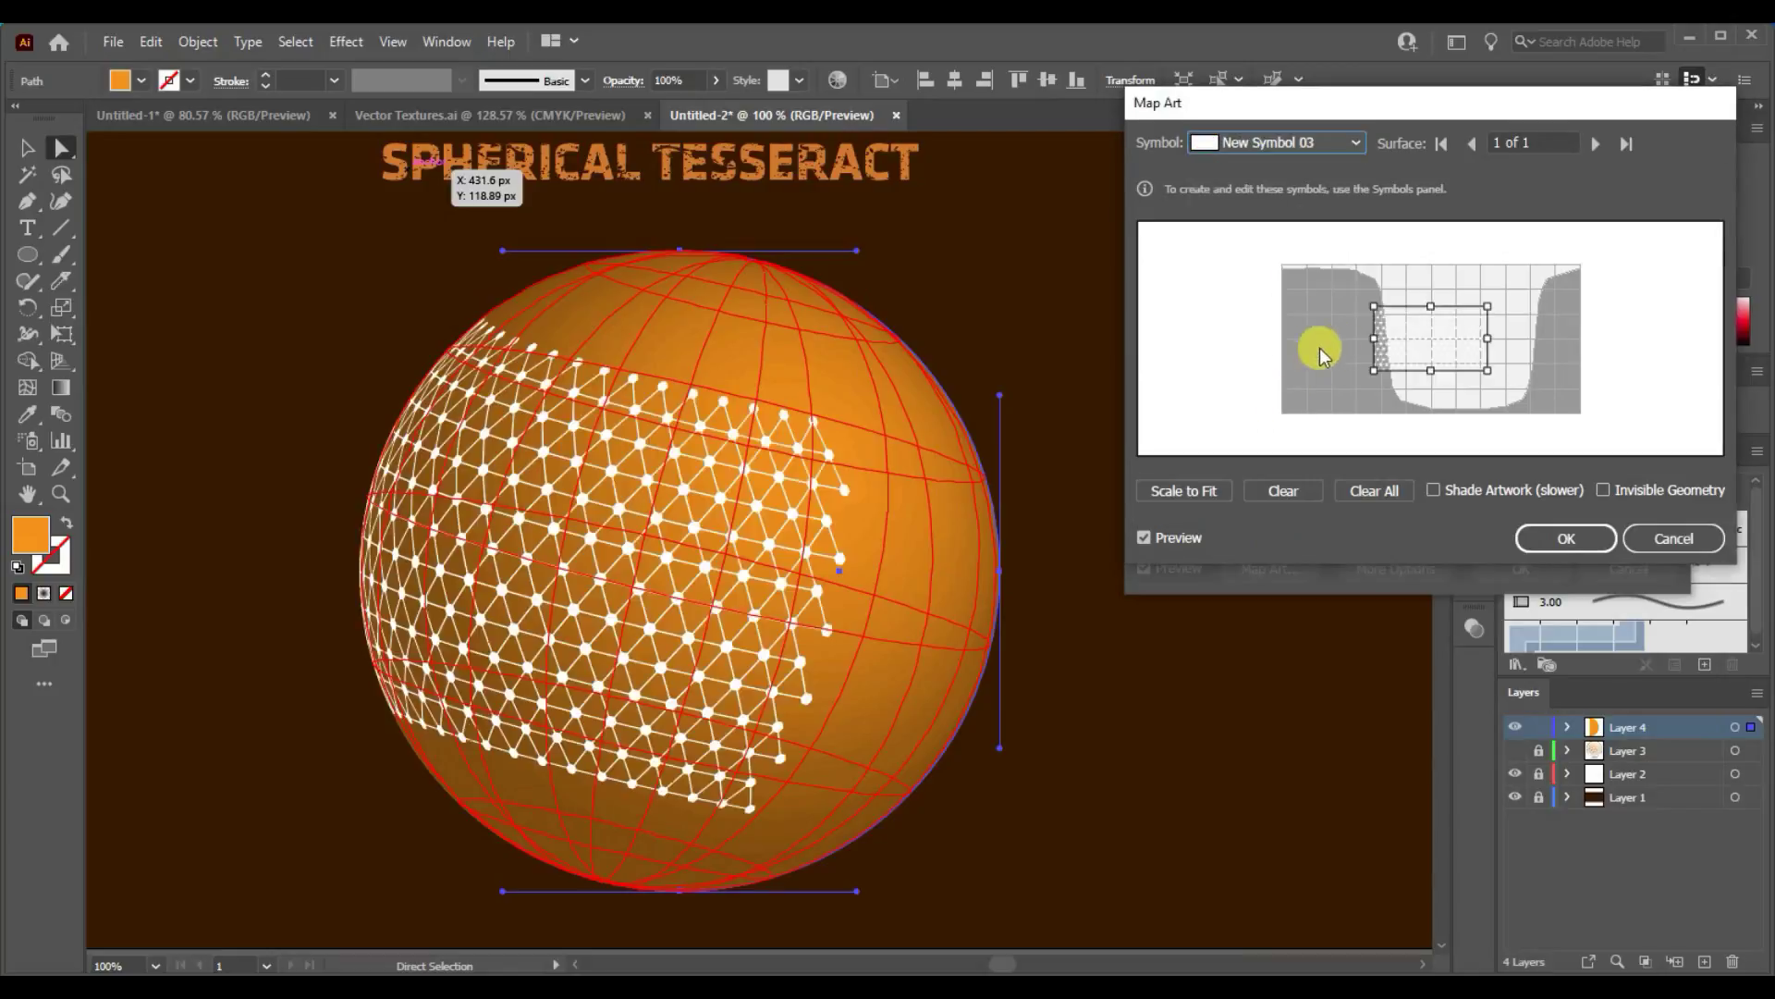
pyautogui.click(1189, 492)
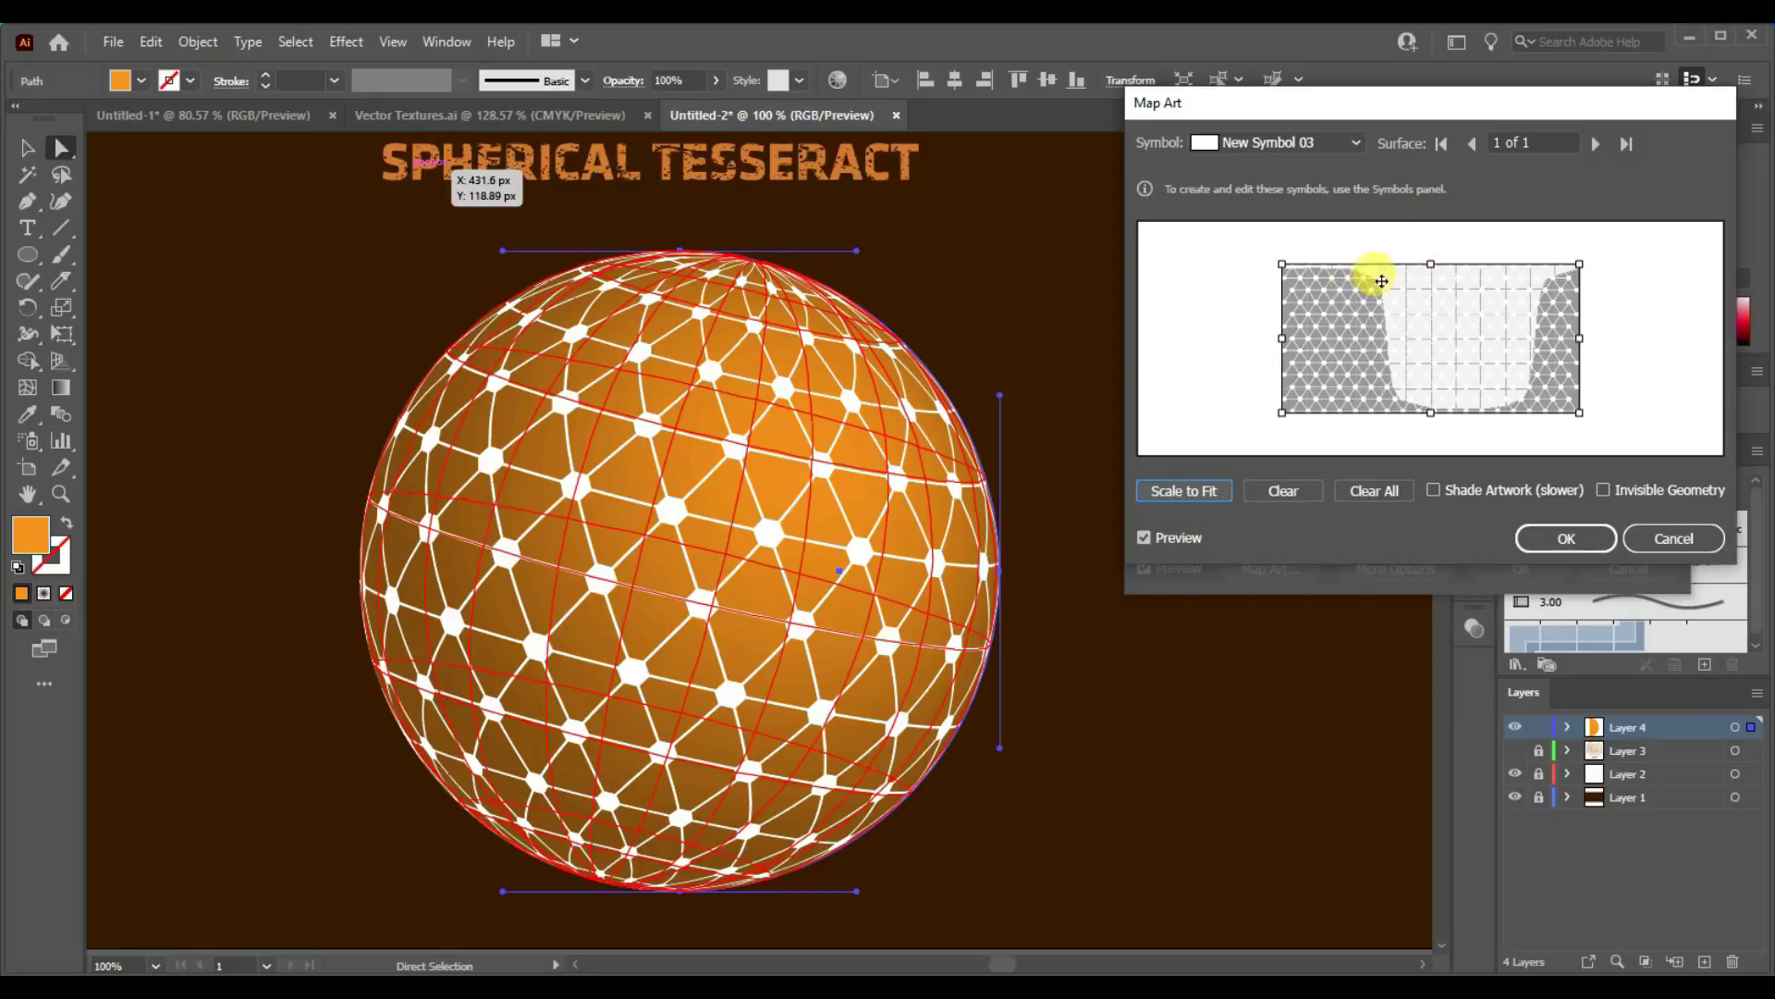
# Resize and shift the mapped lattice slightly inside the surface area, and apply the mapping and revolve settings
pyautogui.moveTo(1286, 266); pyautogui.dragTo(1318, 283)
pyautogui.moveTo(1422, 335); pyautogui.dragTo(1376, 331)
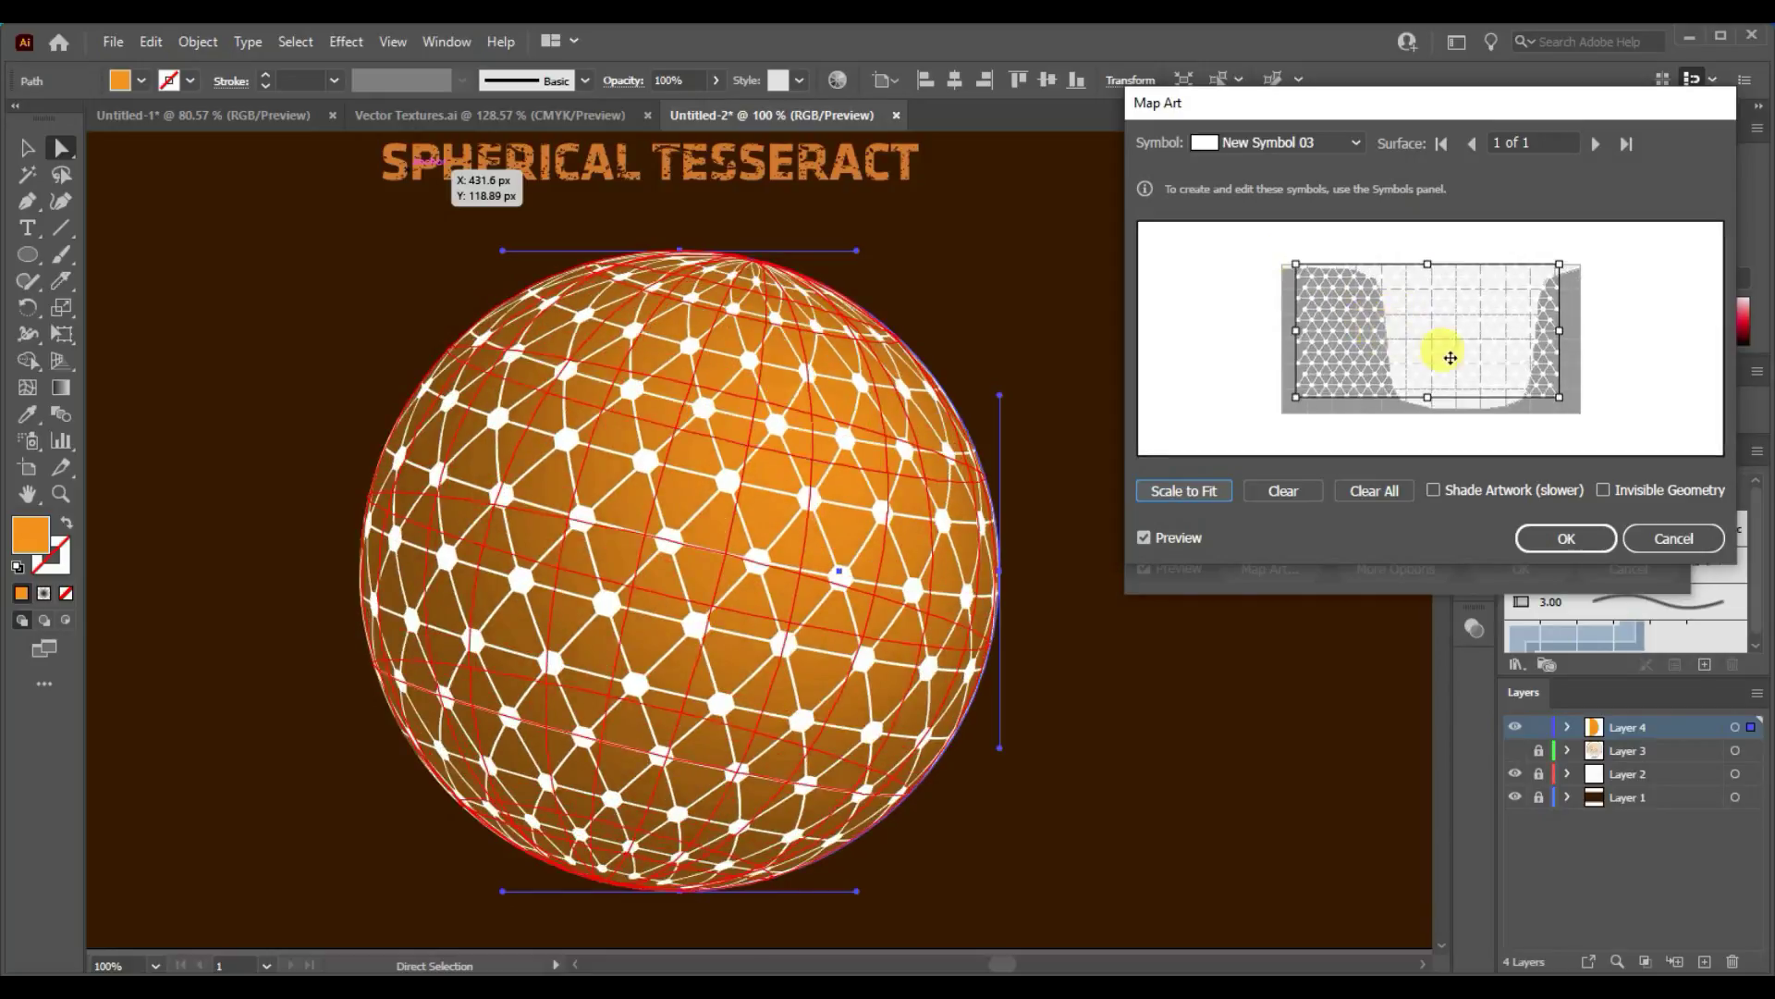
pyautogui.moveTo(1558, 397); pyautogui.dragTo(1574, 412)
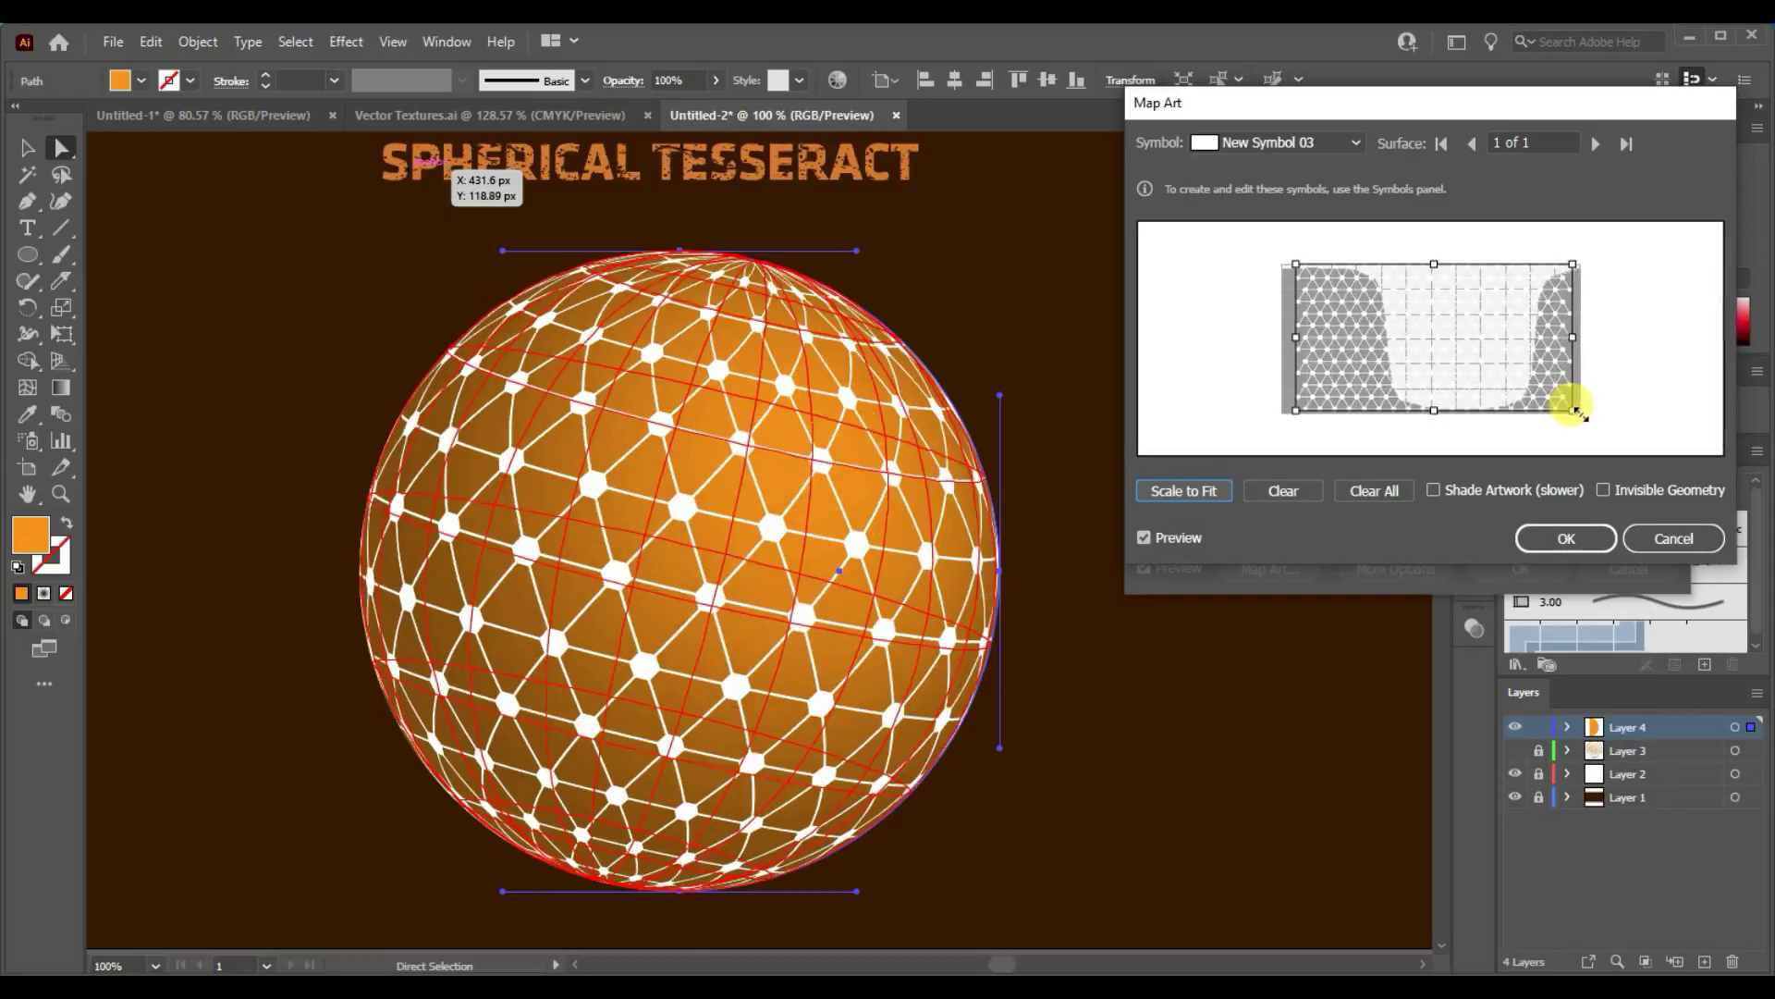
pyautogui.moveTo(1573, 340); pyautogui.dragTo(1572, 339)
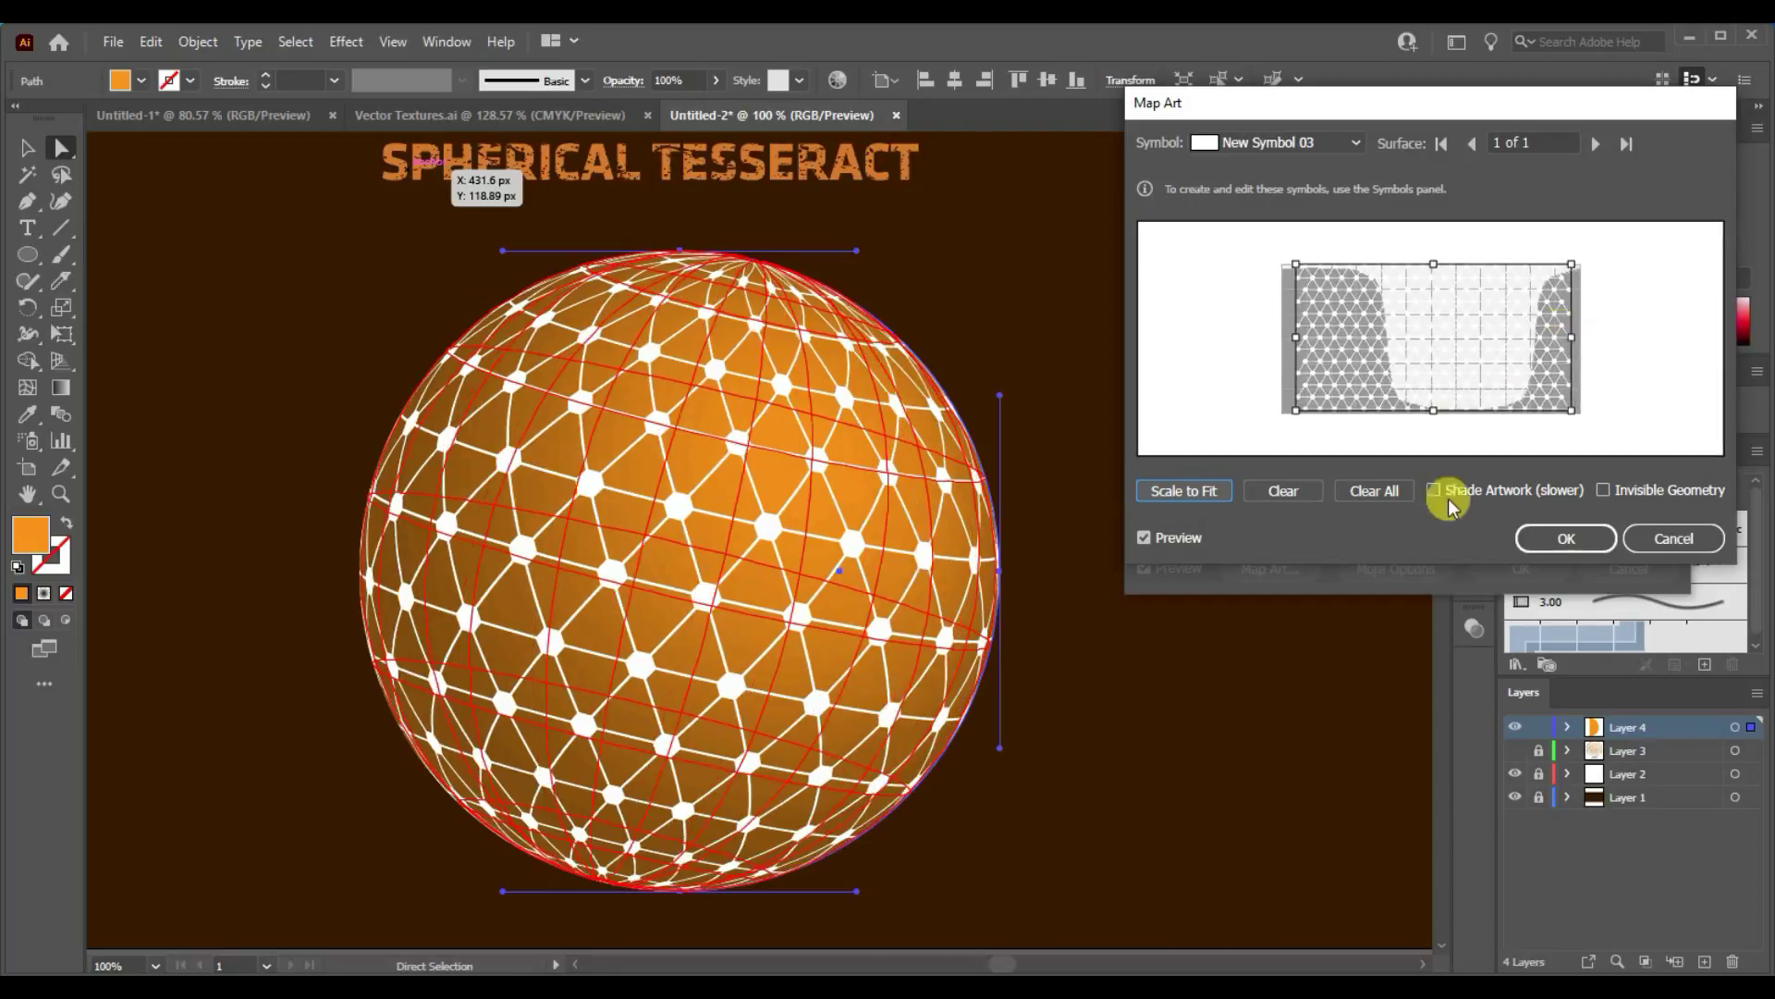
pyautogui.click(1565, 538)
pyautogui.click(1520, 571)
# Expand the appearance of the revolved sphere into editable artwork
pyautogui.click(211, 42)
pyautogui.click(246, 325)
pyautogui.click(1133, 633)
# Shrink the expanded sphere proportionally to about two thirds of its size and move it to the middle below the title
pyautogui.click(28, 148)
pyautogui.moveTo(237, 325); pyautogui.dragTo(1238, 915)
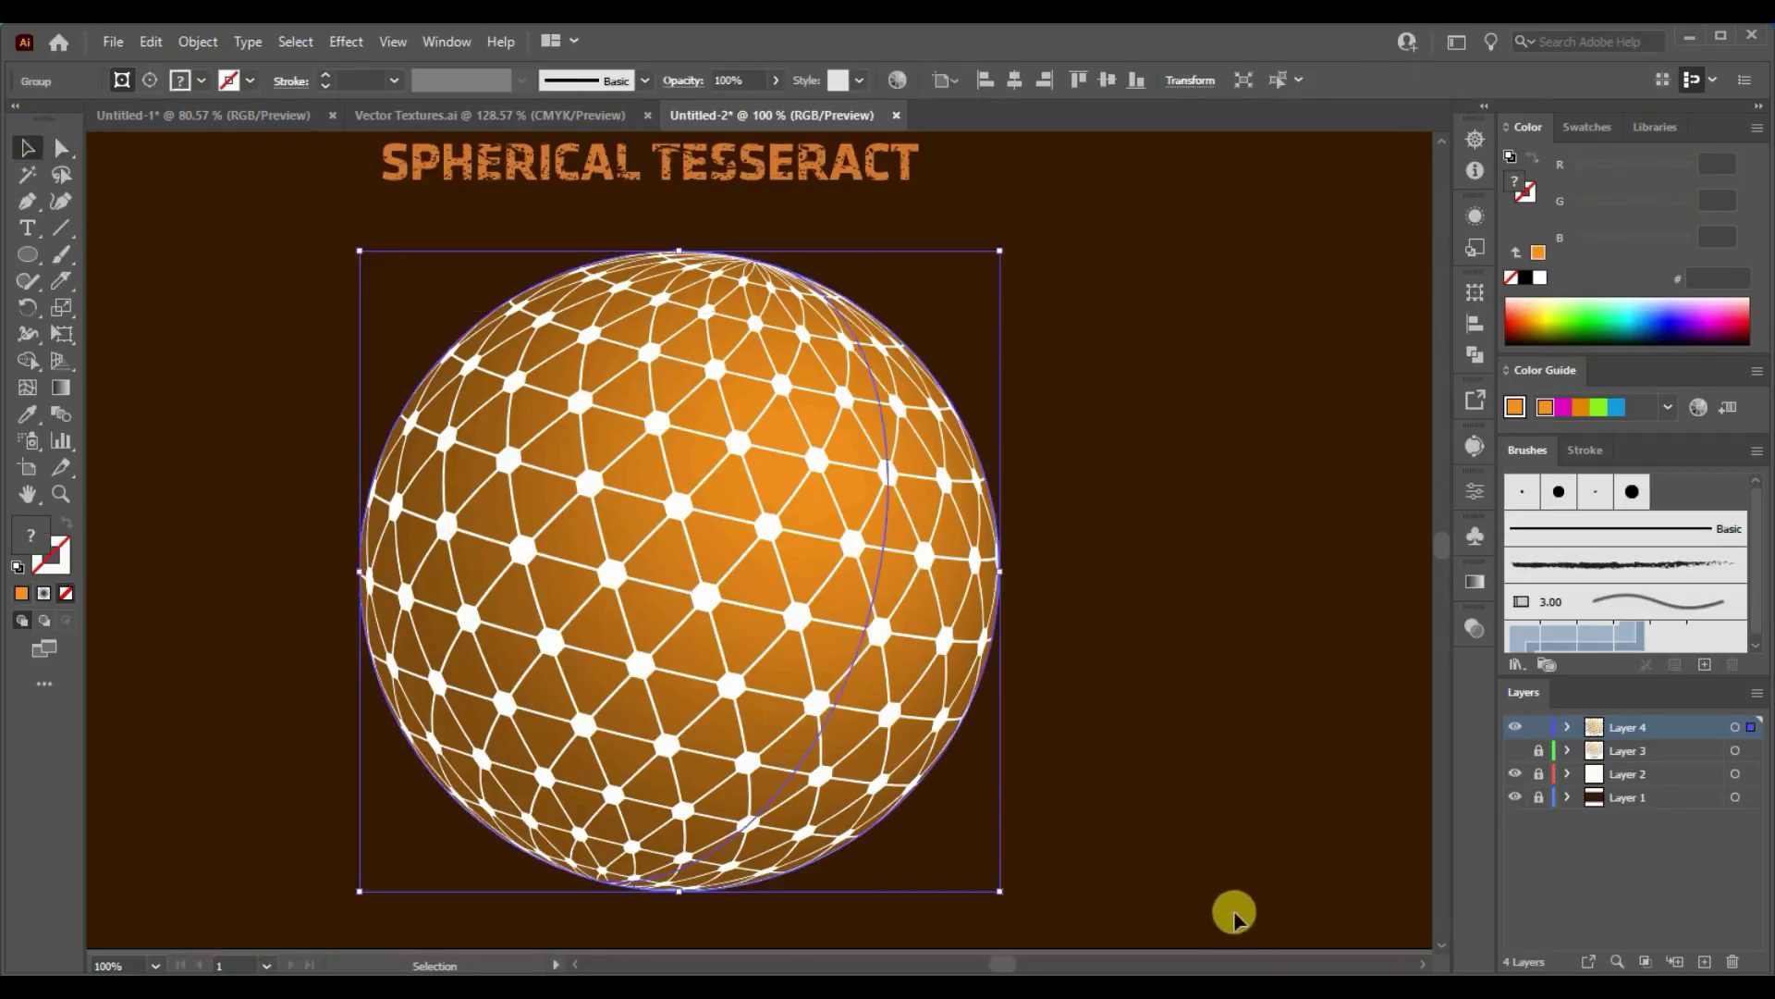
pyautogui.moveTo(997, 891); pyautogui.dragTo(761, 693)
pyautogui.moveTo(592, 481); pyautogui.dragTo(743, 524)
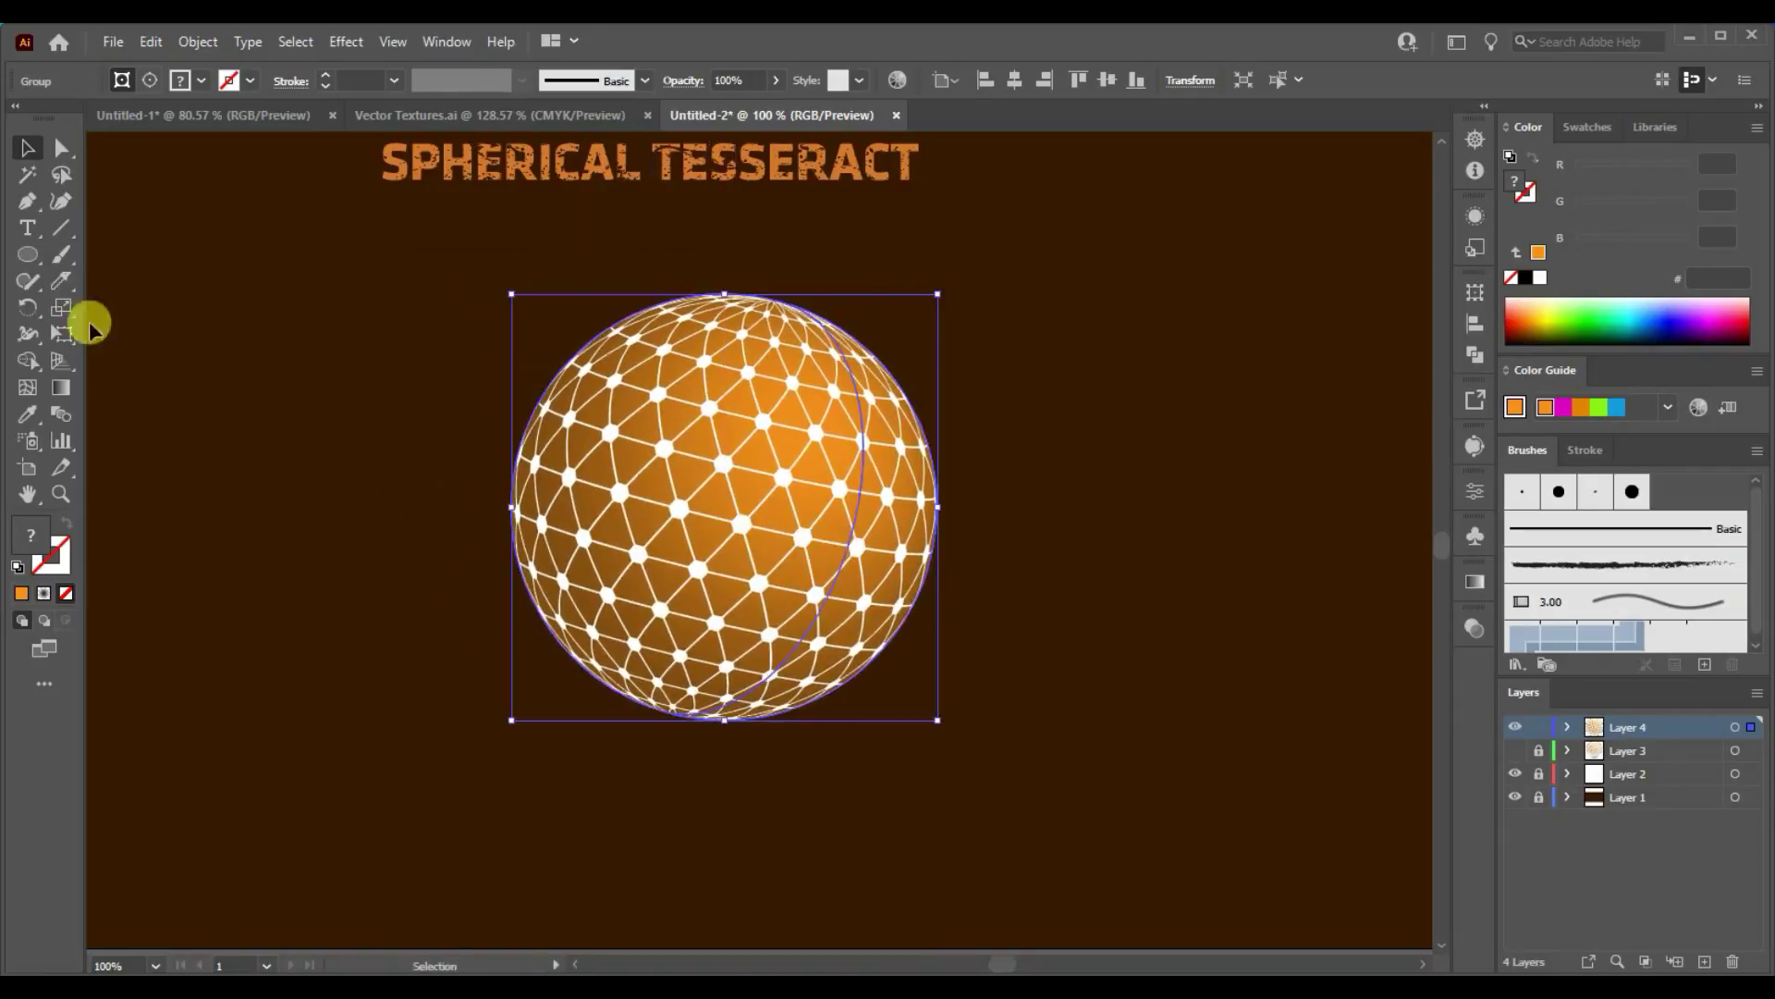
pyautogui.hotkey('ctrl', 'shift', 'a')
# Draw a flat ellipse left of the sphere and fill it with a radial black-to-transparent gradient, moving its midpoint towards the transparent end
pyautogui.click(27, 254)
pyautogui.moveTo(164, 296); pyautogui.dragTo(418, 352)
pyautogui.click(61, 389)
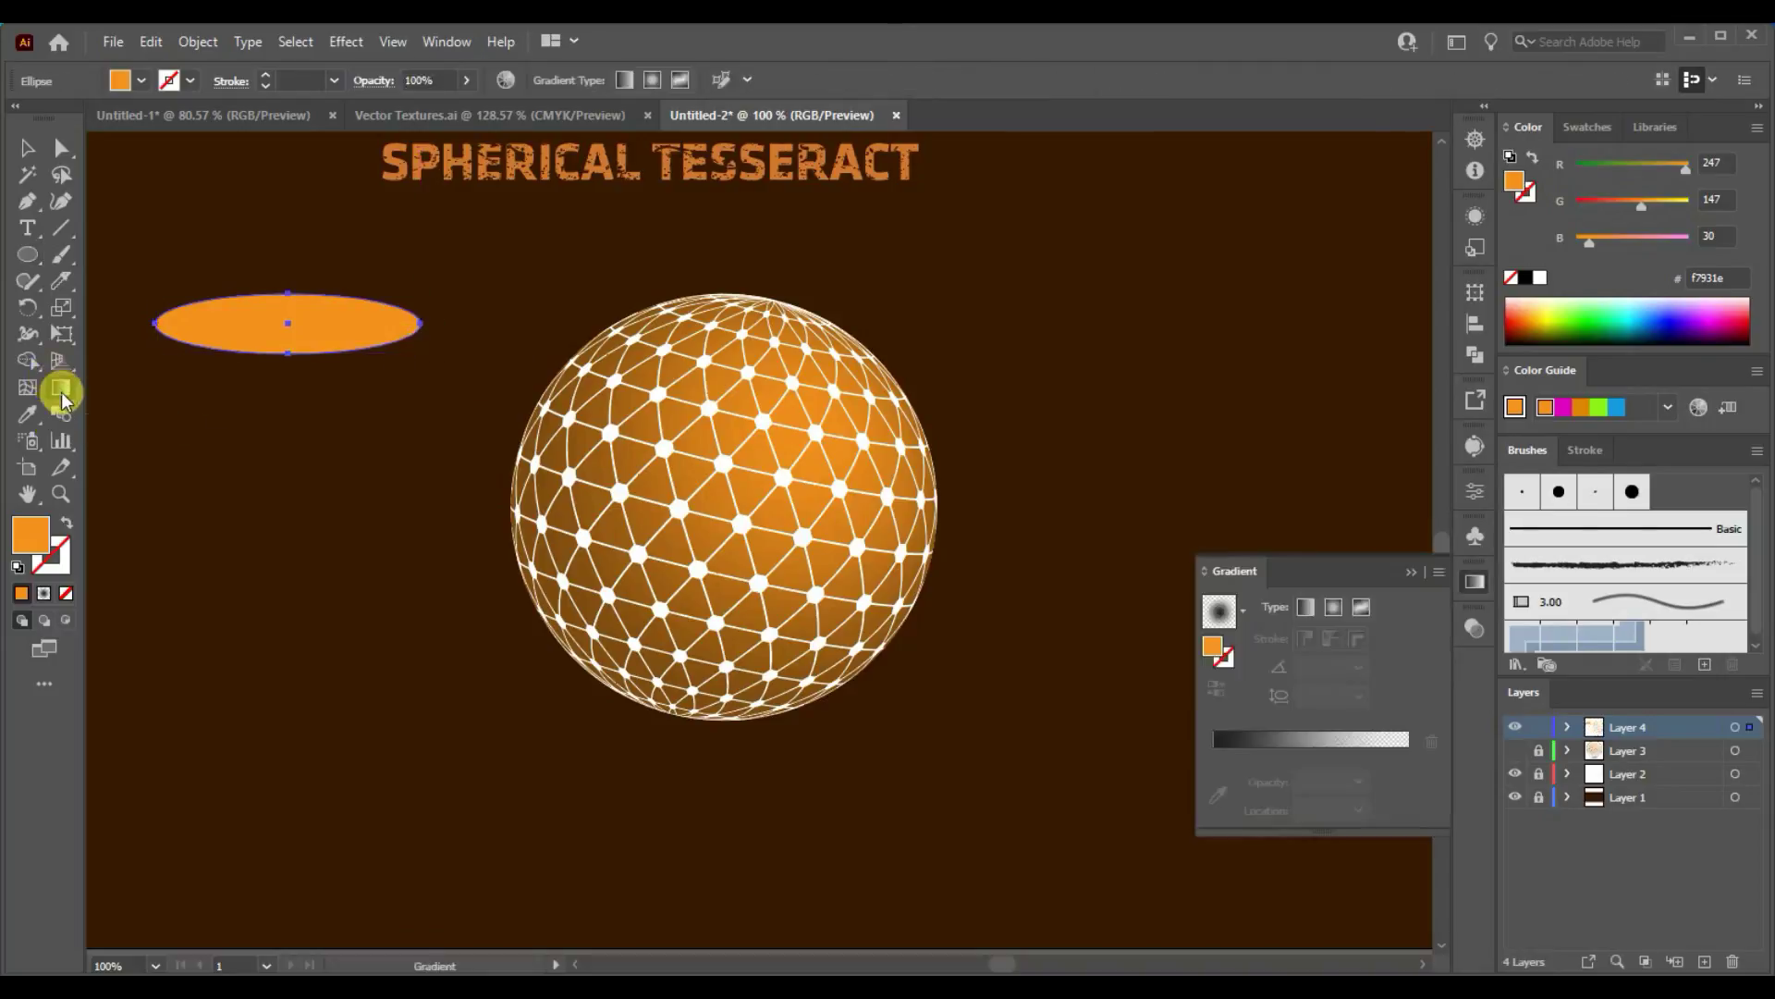
pyautogui.click(1301, 744)
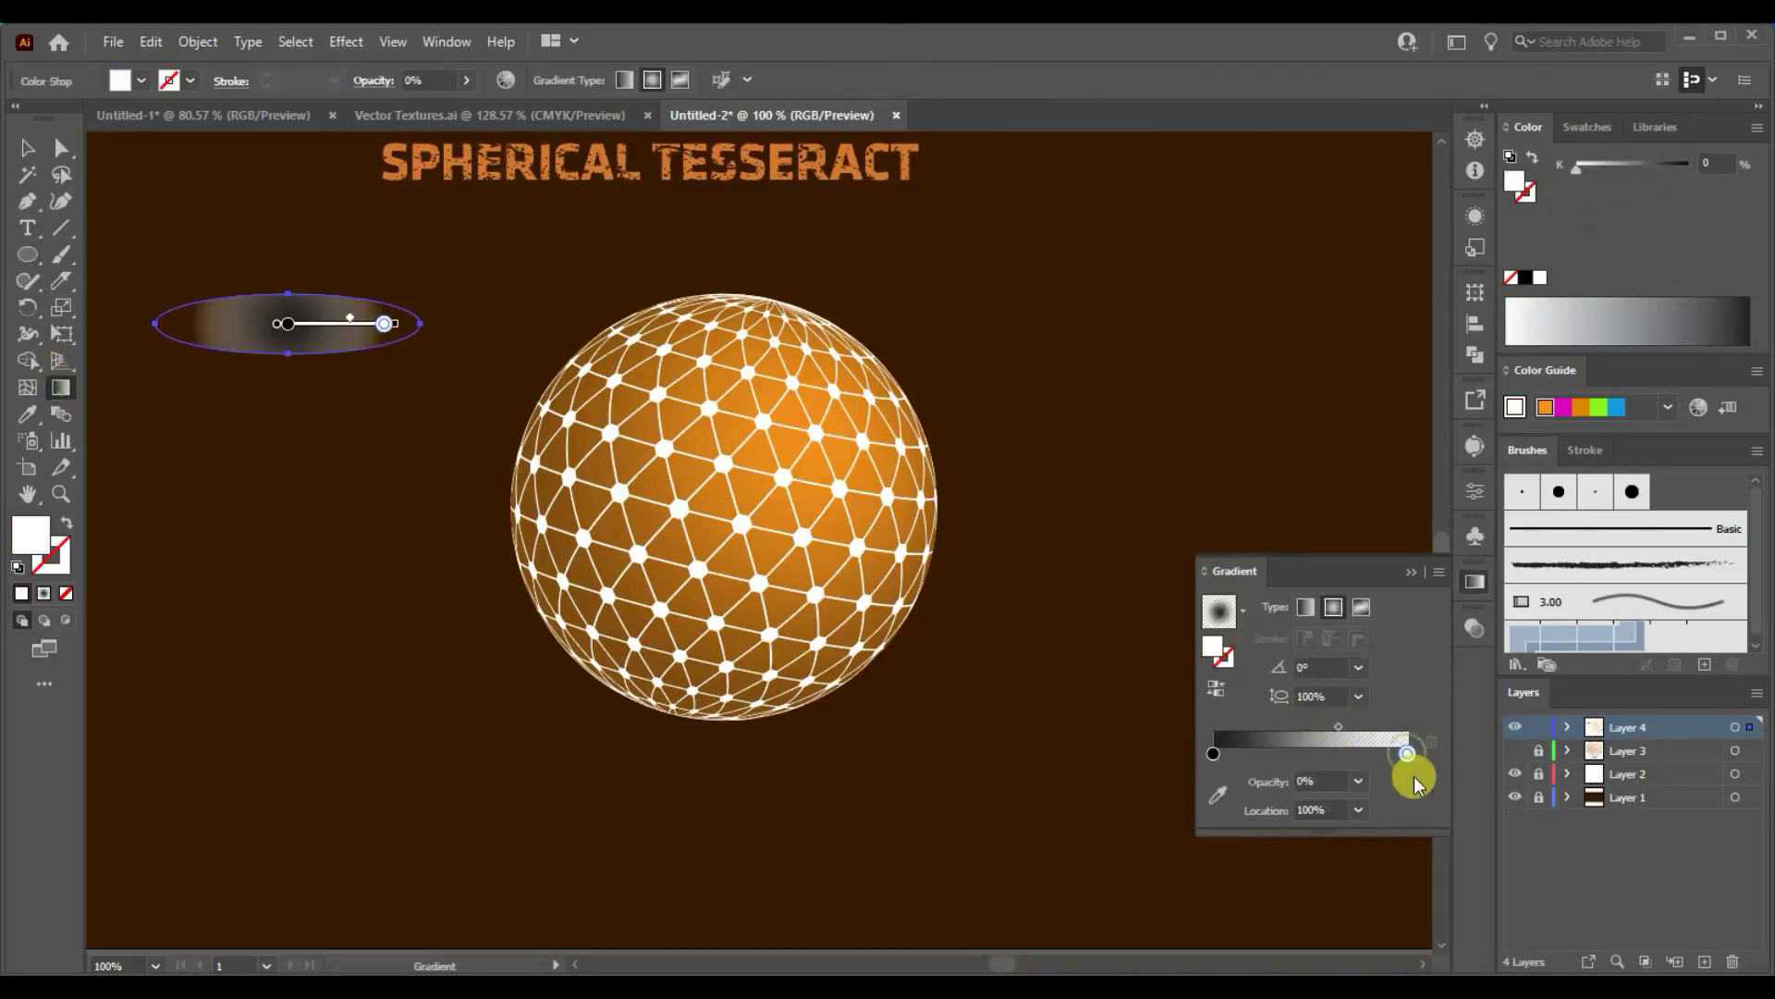
pyautogui.moveTo(1337, 724); pyautogui.dragTo(1356, 727)
pyautogui.click(790, 441)
# Move the gradient ellipse directly beneath the sphere and set its blending mode to Multiply
pyautogui.click(27, 147)
pyautogui.moveTo(312, 349); pyautogui.dragTo(725, 770)
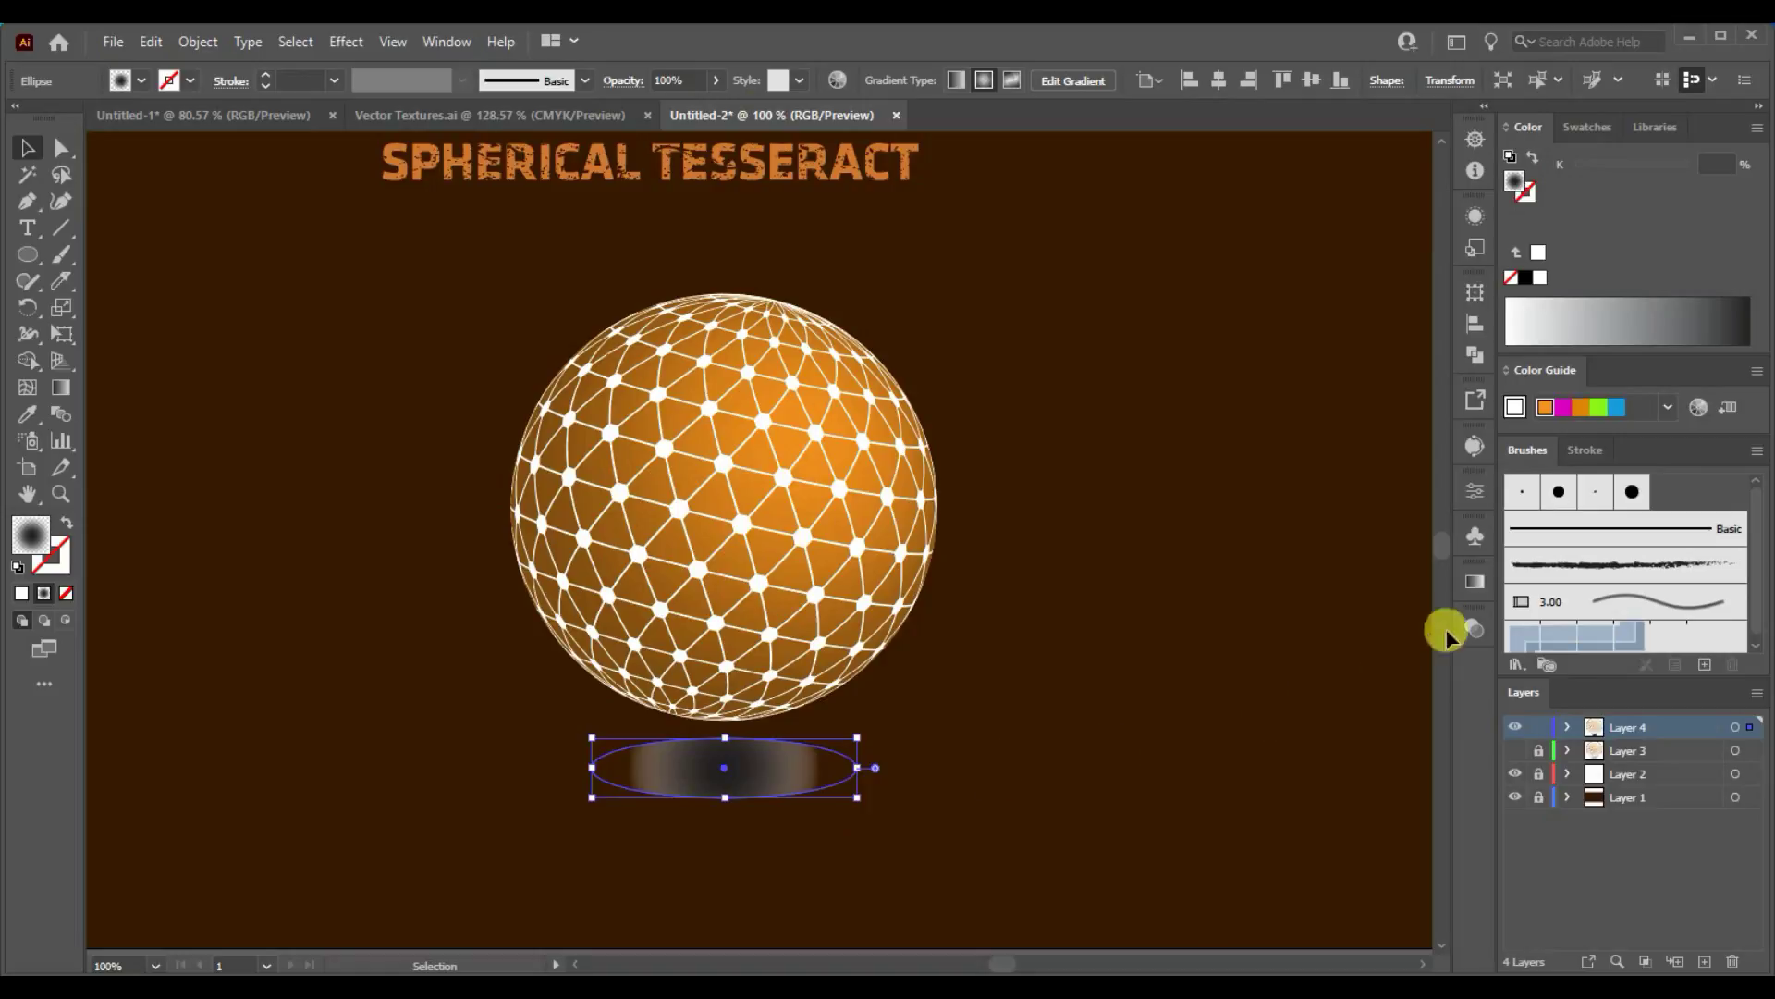
pyautogui.click(1472, 630)
pyautogui.click(1253, 652)
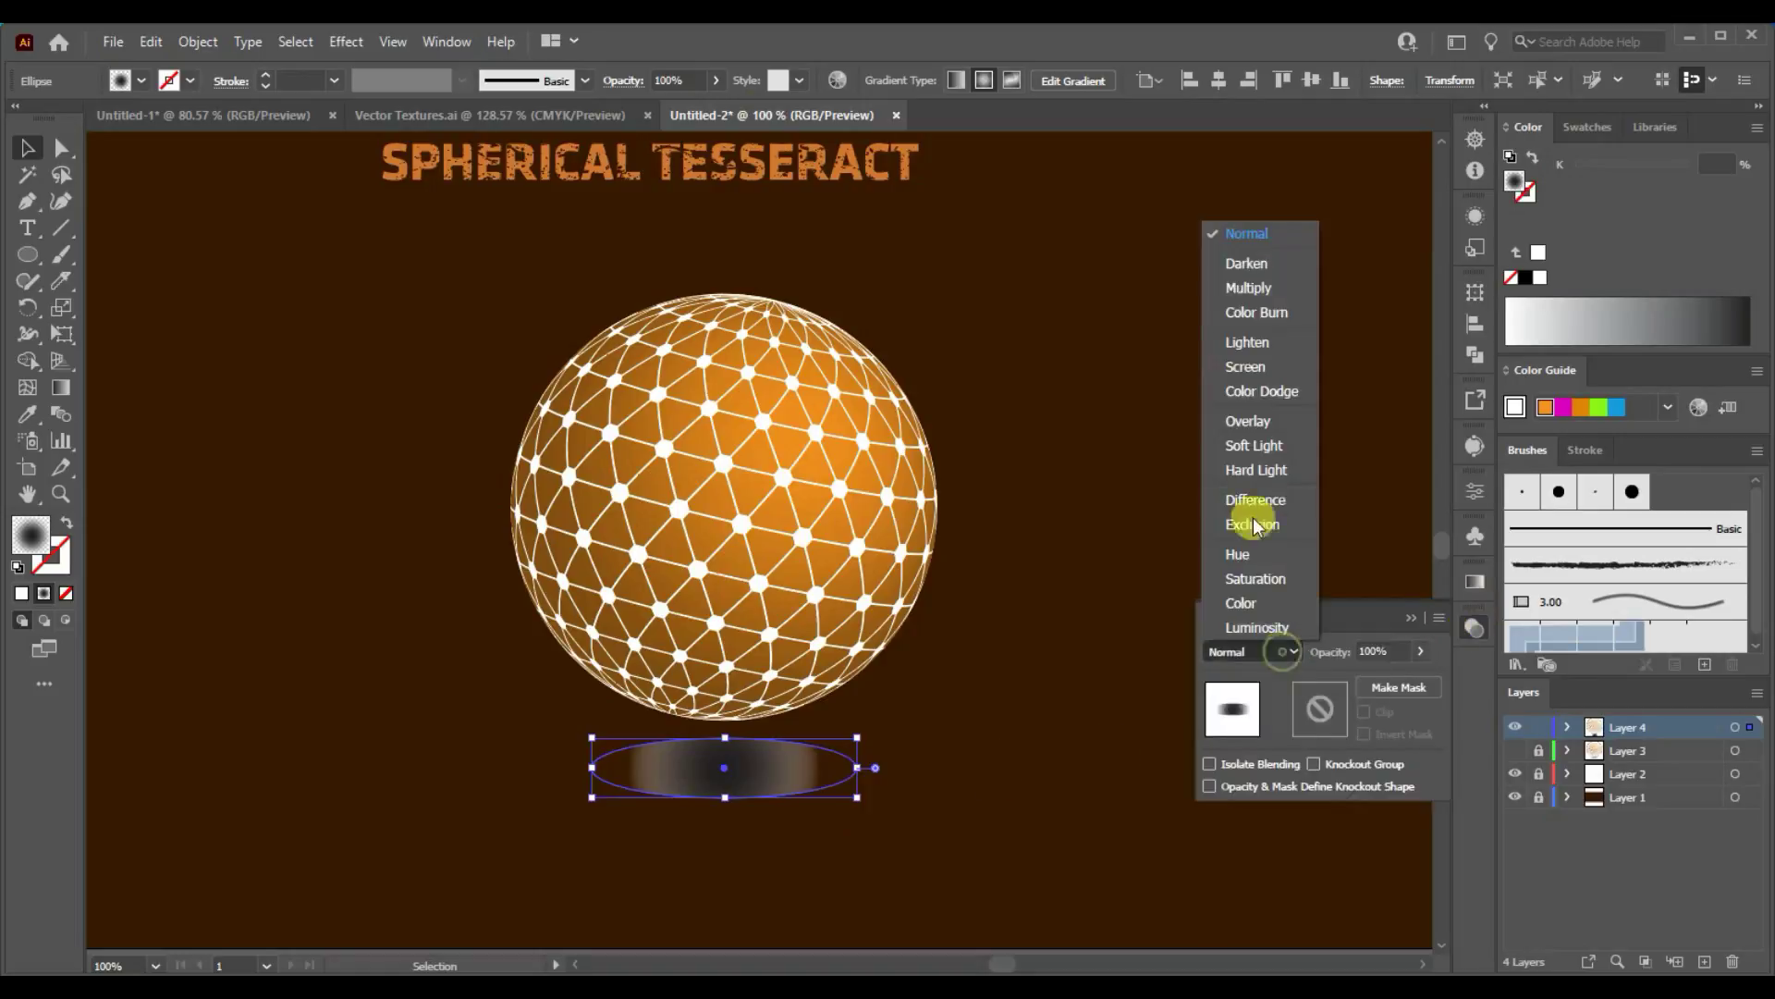
pyautogui.click(1244, 286)
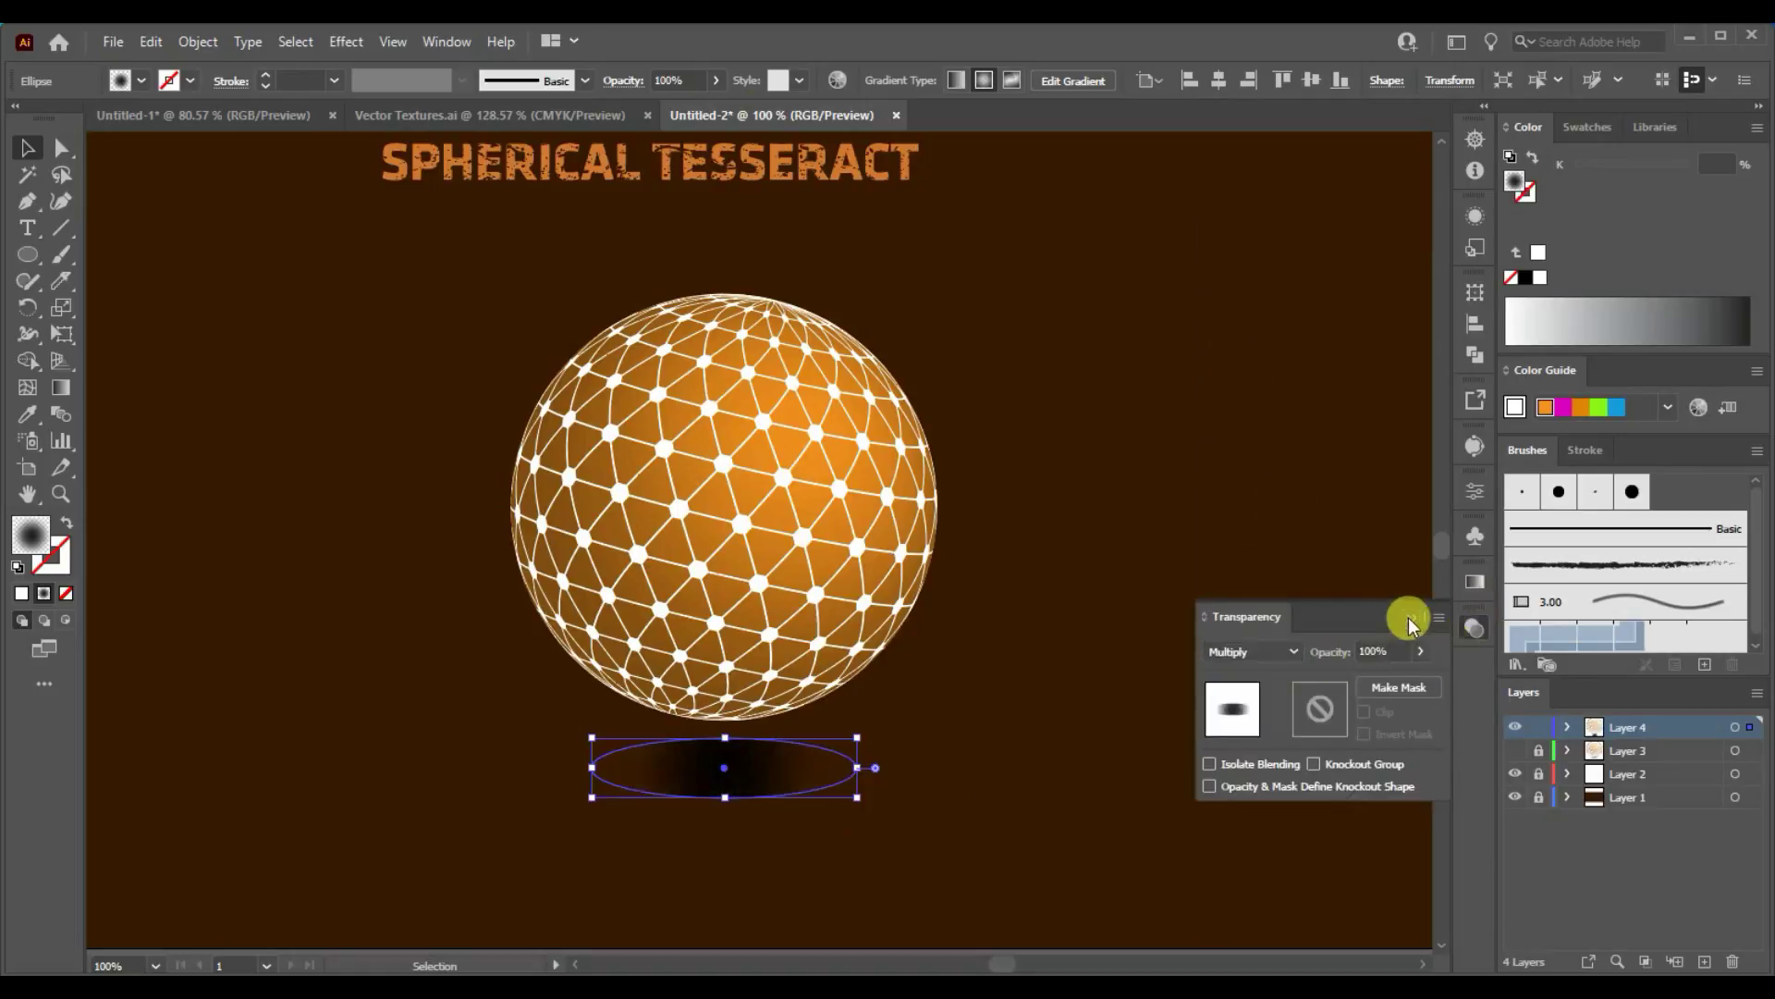
pyautogui.click(1410, 617)
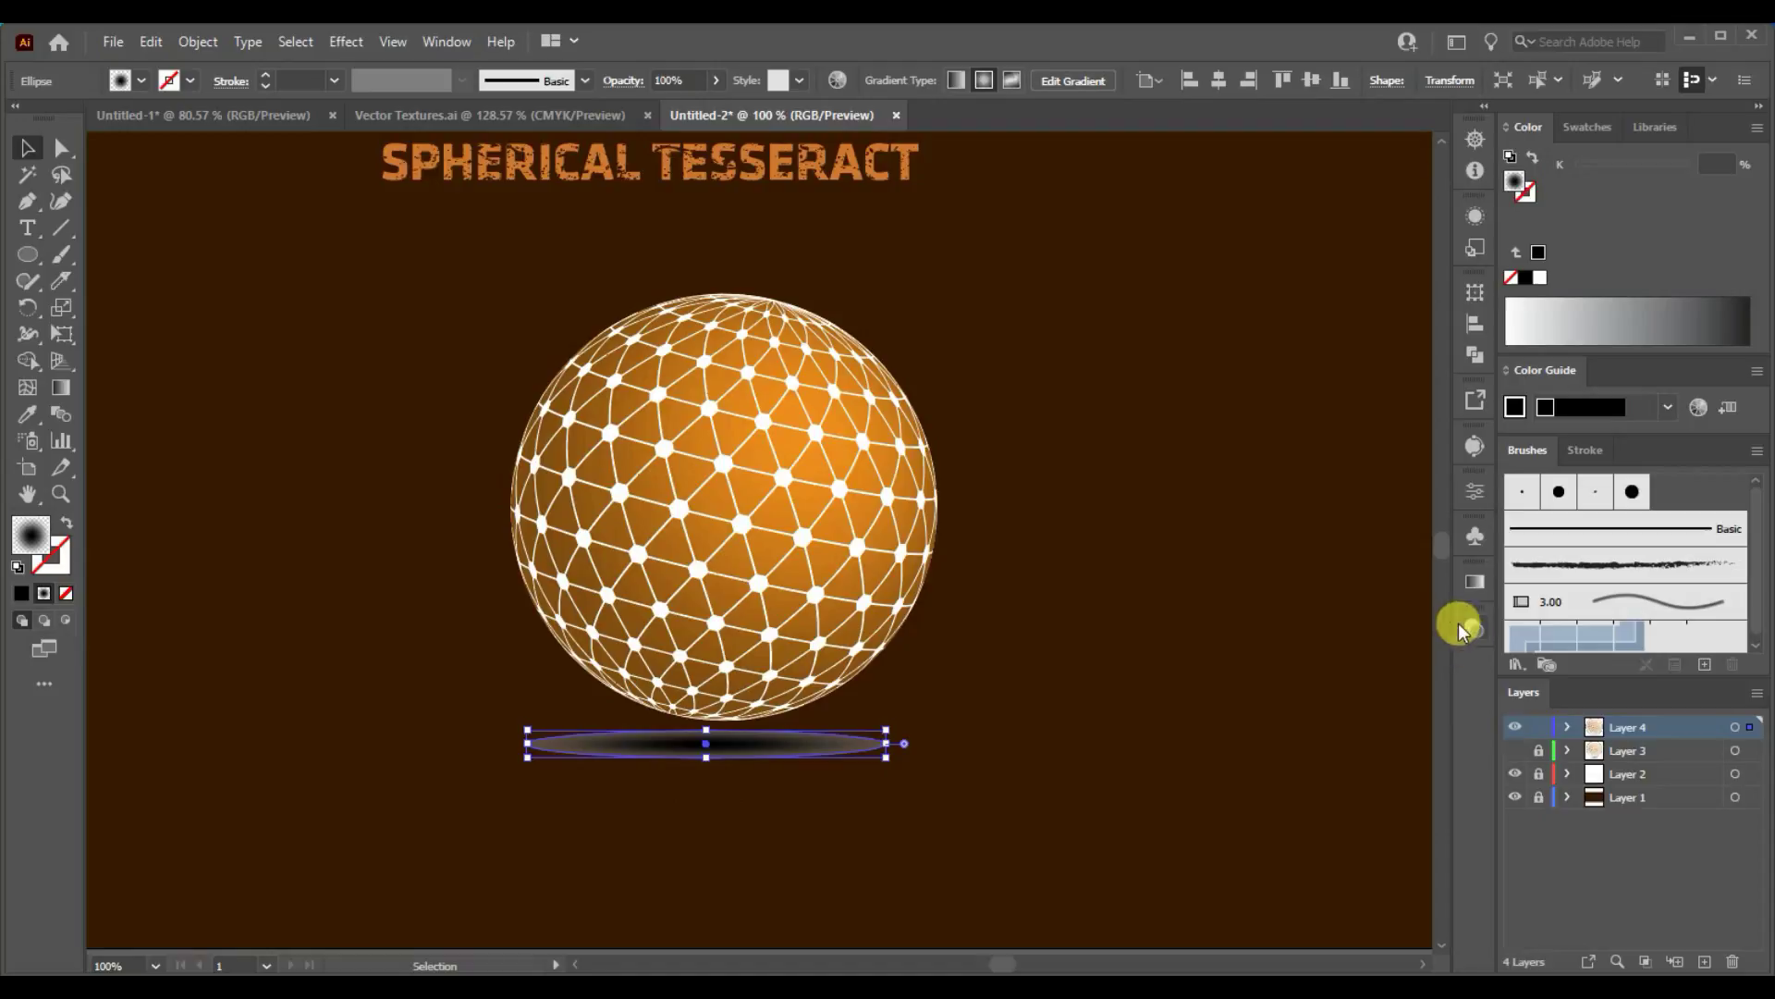
# Give the flattened shadow ellipse the Multiply blending mode and an opacity of 81%
pyautogui.click(1473, 628)
pyautogui.click(1294, 652)
pyautogui.click(1248, 284)
pyautogui.click(1421, 651)
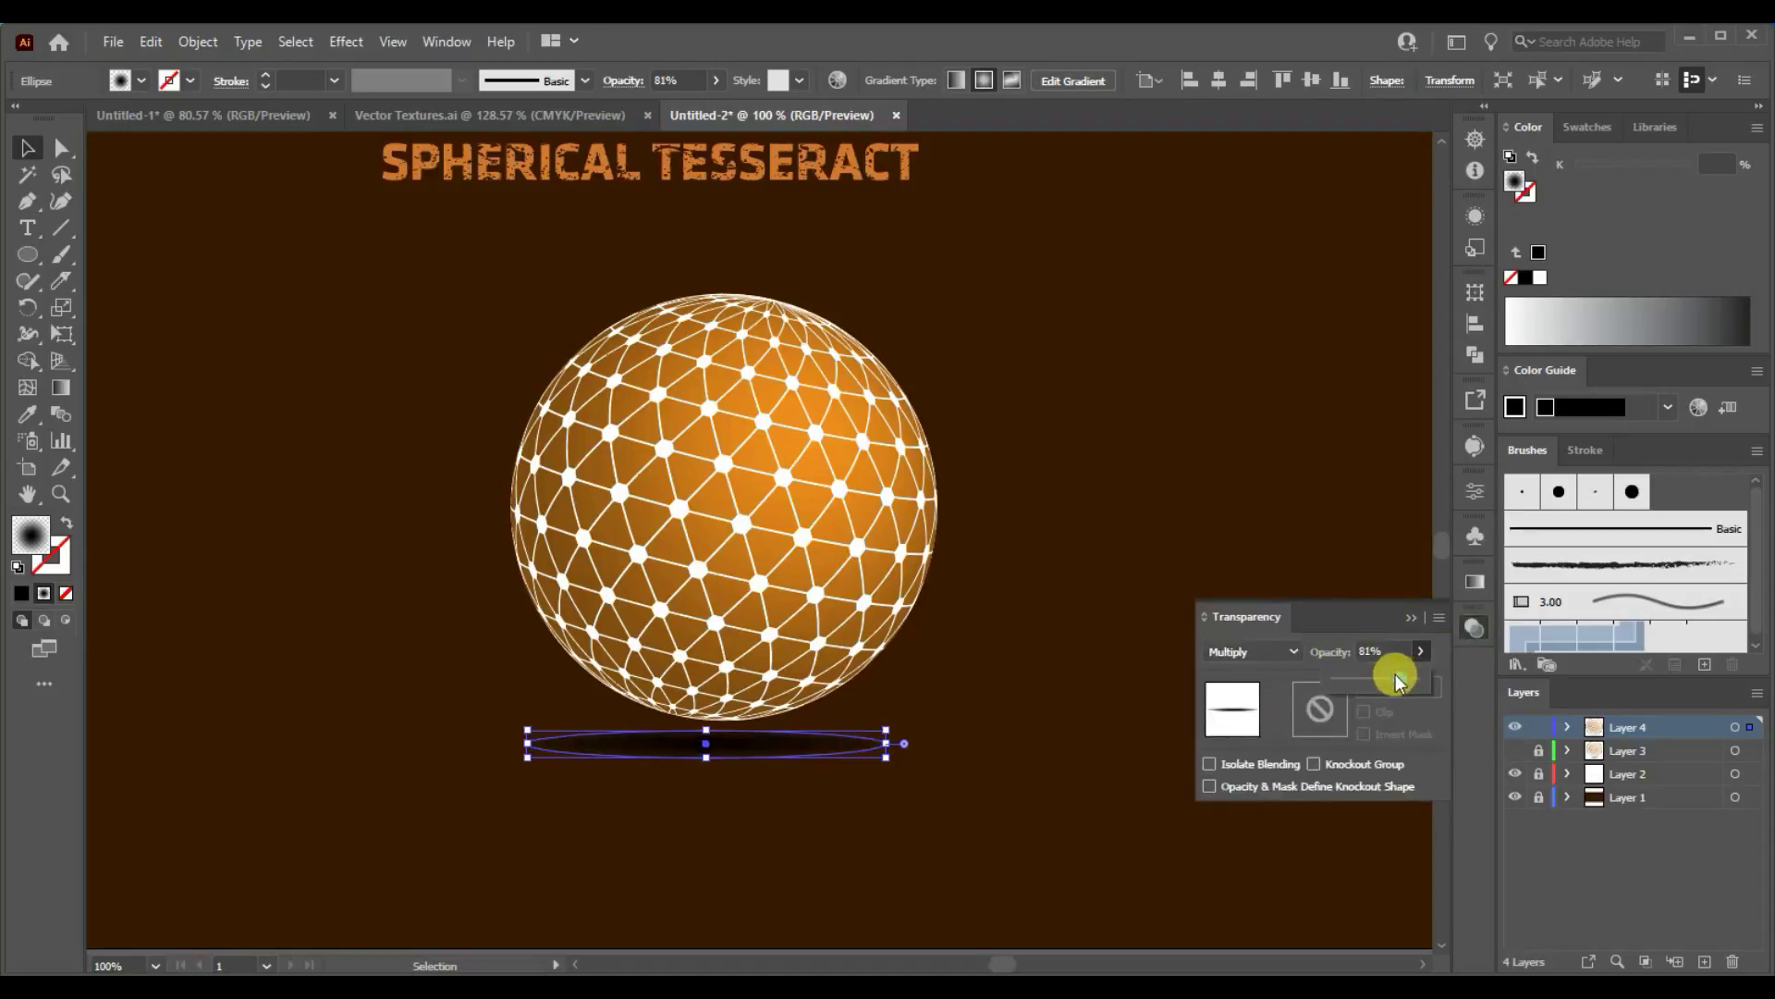
pyautogui.click(1407, 621)
# Widen the shadow ellipse to nearly the sphere's width and adjust its position beneath the sphere
pyautogui.moveTo(732, 745); pyautogui.dragTo(737, 744)
pyautogui.moveTo(893, 745); pyautogui.dragTo(928, 745)
pyautogui.moveTo(800, 743); pyautogui.dragTo(795, 743)
pyautogui.moveTo(787, 751); pyautogui.dragTo(785, 751)
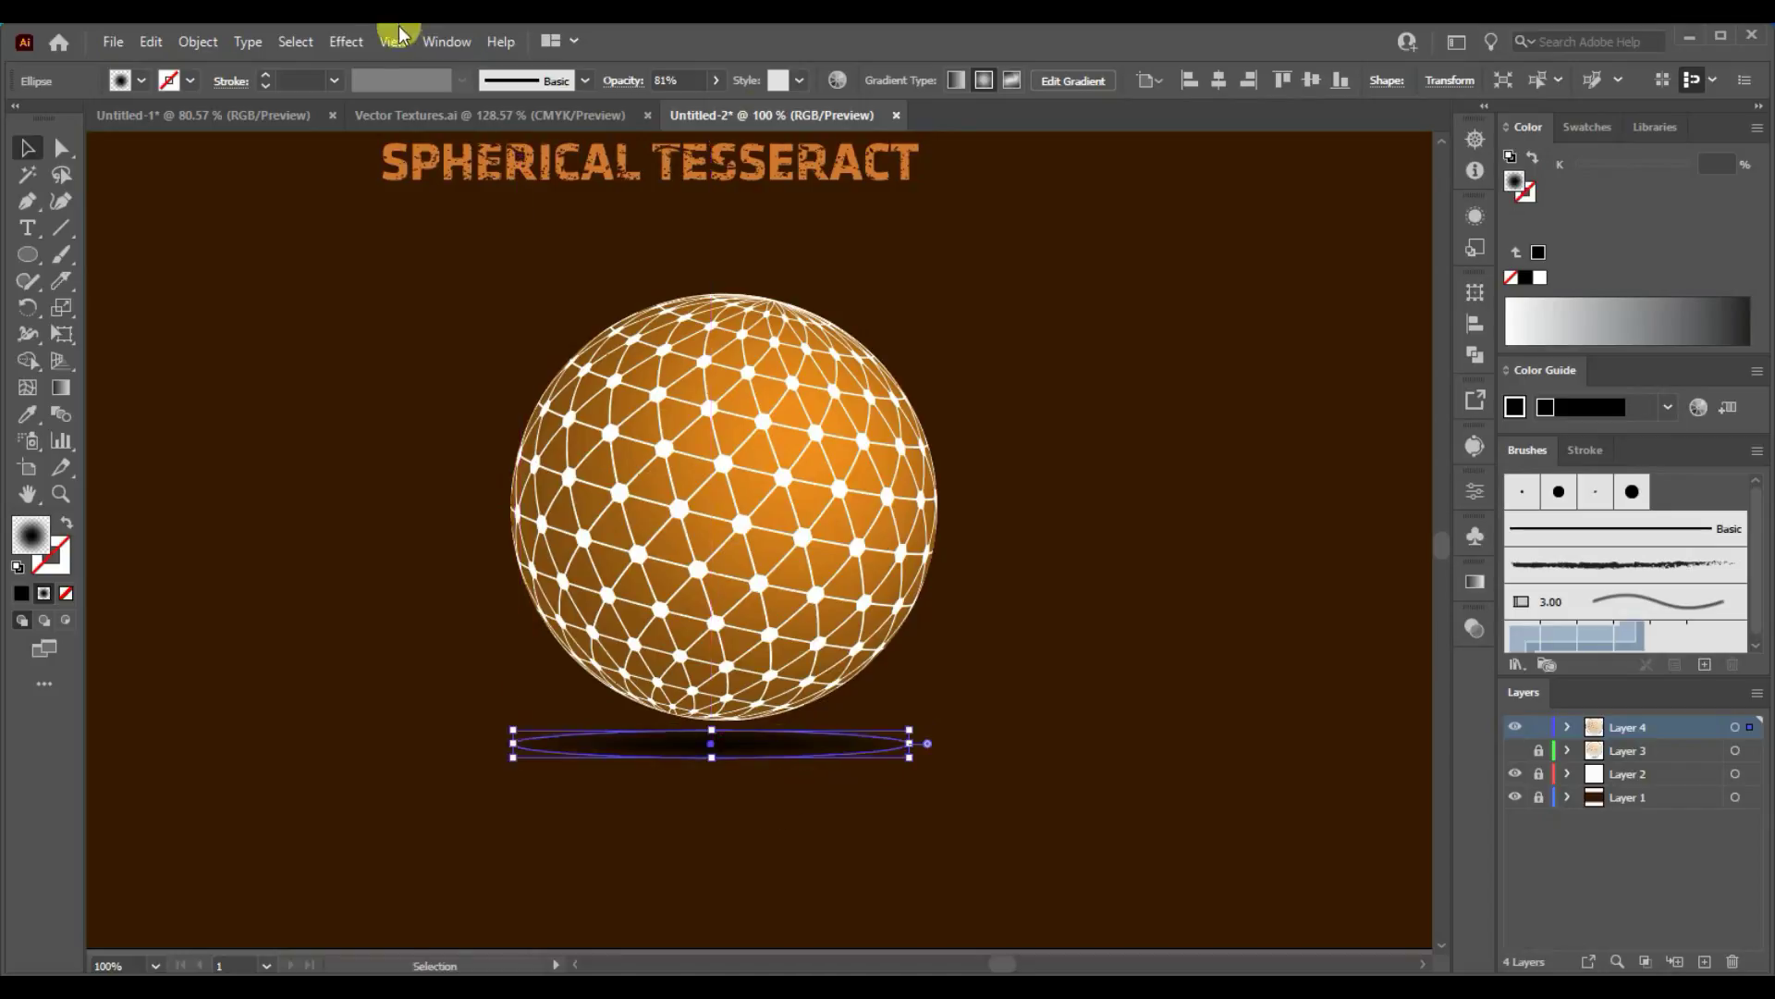
# Apply a Gaussian Blur effect to the shadow ellipse to soften its edges
pyautogui.click(346, 41)
pyautogui.moveTo(493, 412)
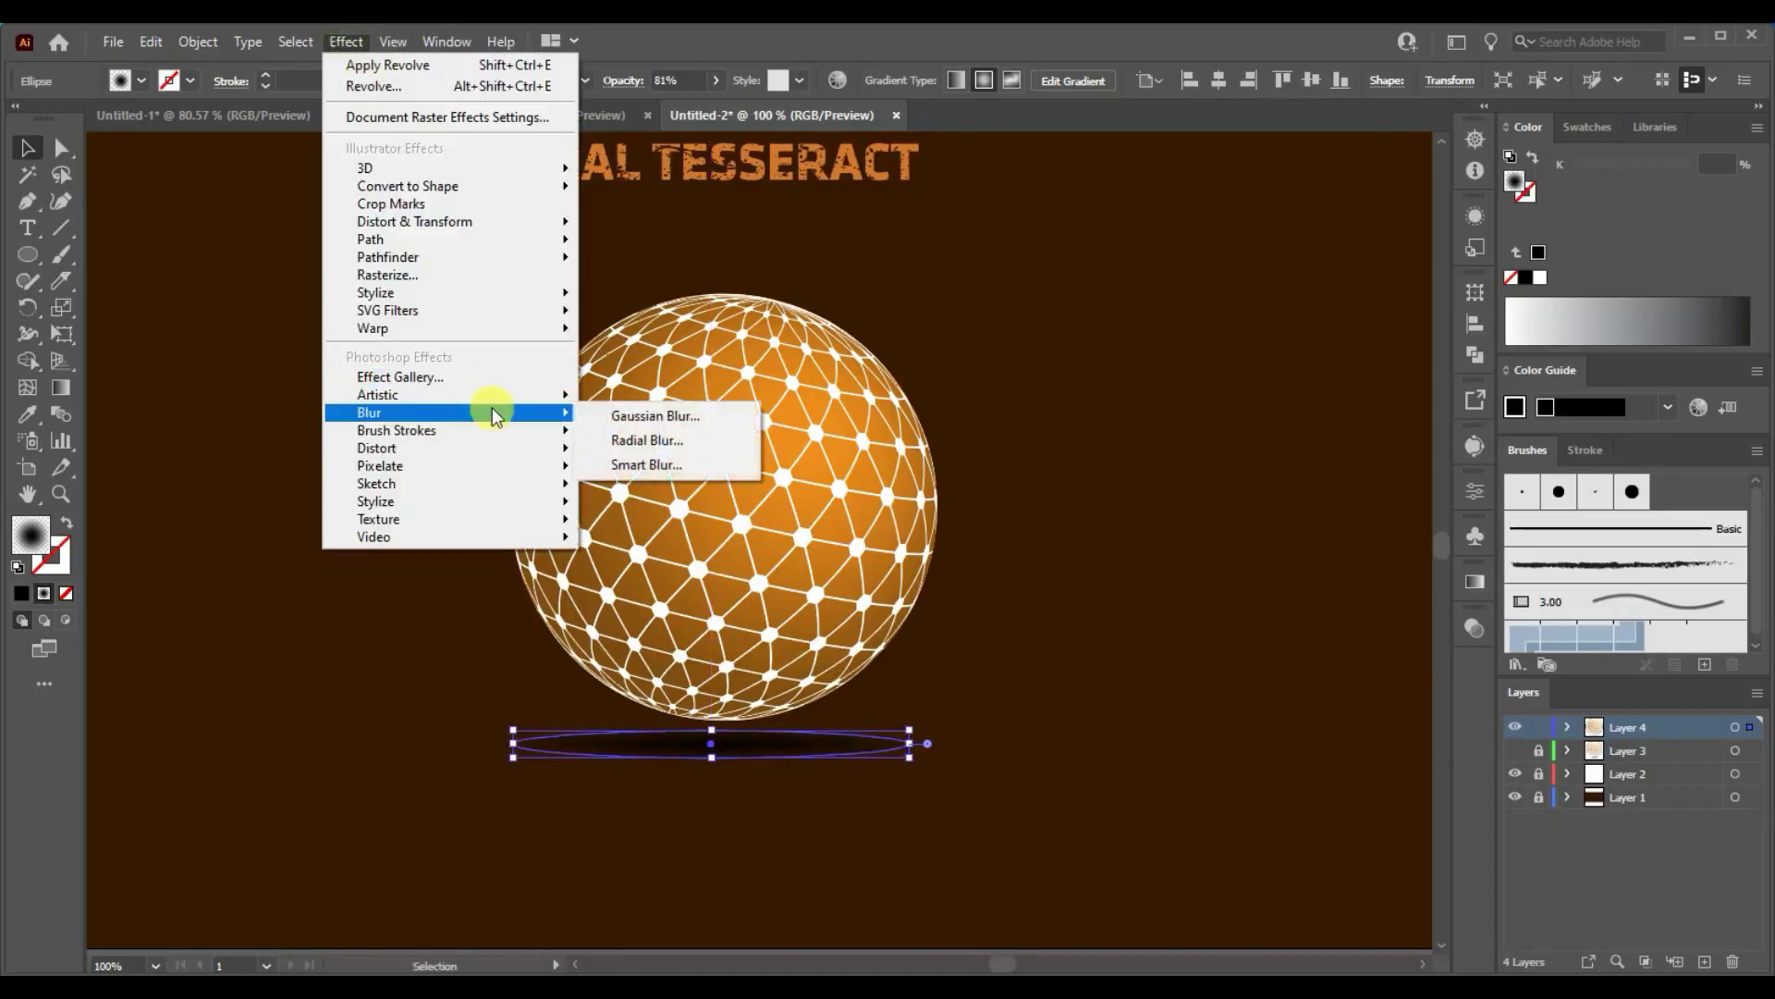
pyautogui.click(638, 417)
pyautogui.moveTo(294, 285); pyautogui.dragTo(303, 286)
pyautogui.click(319, 341)
pyautogui.click(1002, 818)
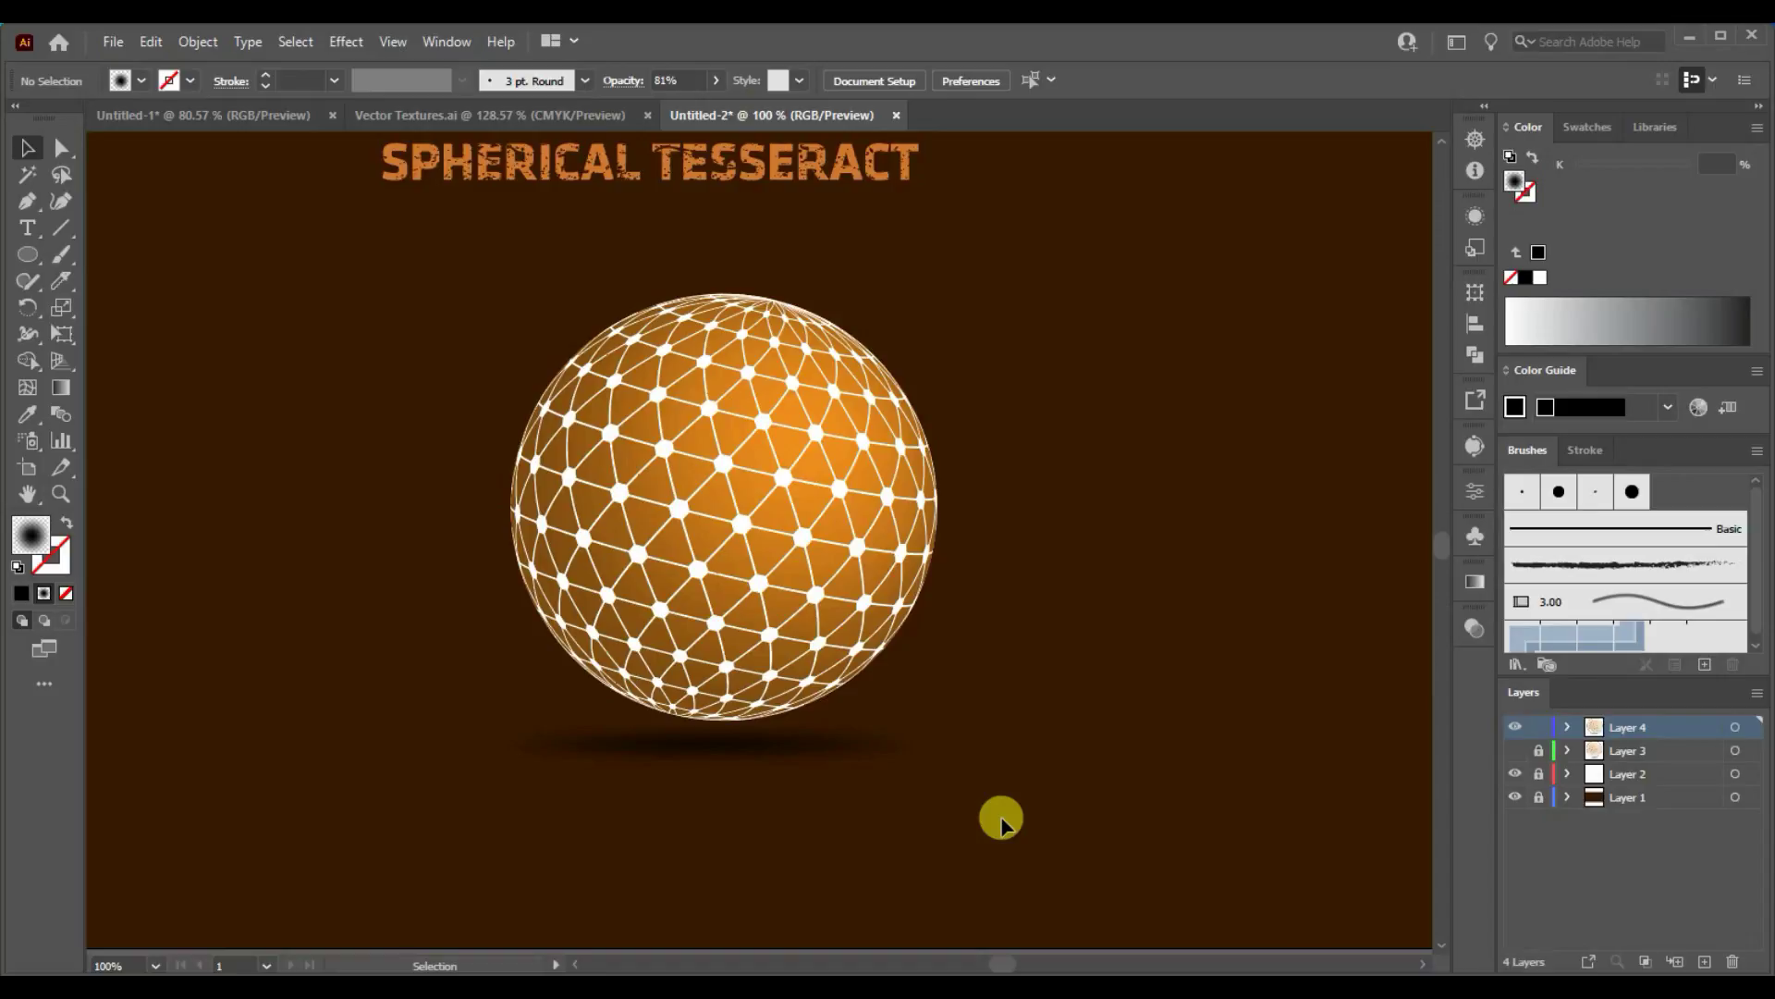
# Lower the blurred shadow slightly, narrow it and centre it under the sphere
pyautogui.moveTo(719, 751); pyautogui.dragTo(726, 754)
pyautogui.moveTo(517, 747); pyautogui.dragTo(588, 749)
pyautogui.moveTo(739, 752); pyautogui.dragTo(703, 753)
pyautogui.click(780, 814)
# Reduce the shadow's opacity to 75% and shift it about 10 px to the left of the sphere's centre
pyautogui.click(740, 751)
pyautogui.click(1476, 627)
pyautogui.click(1421, 651)
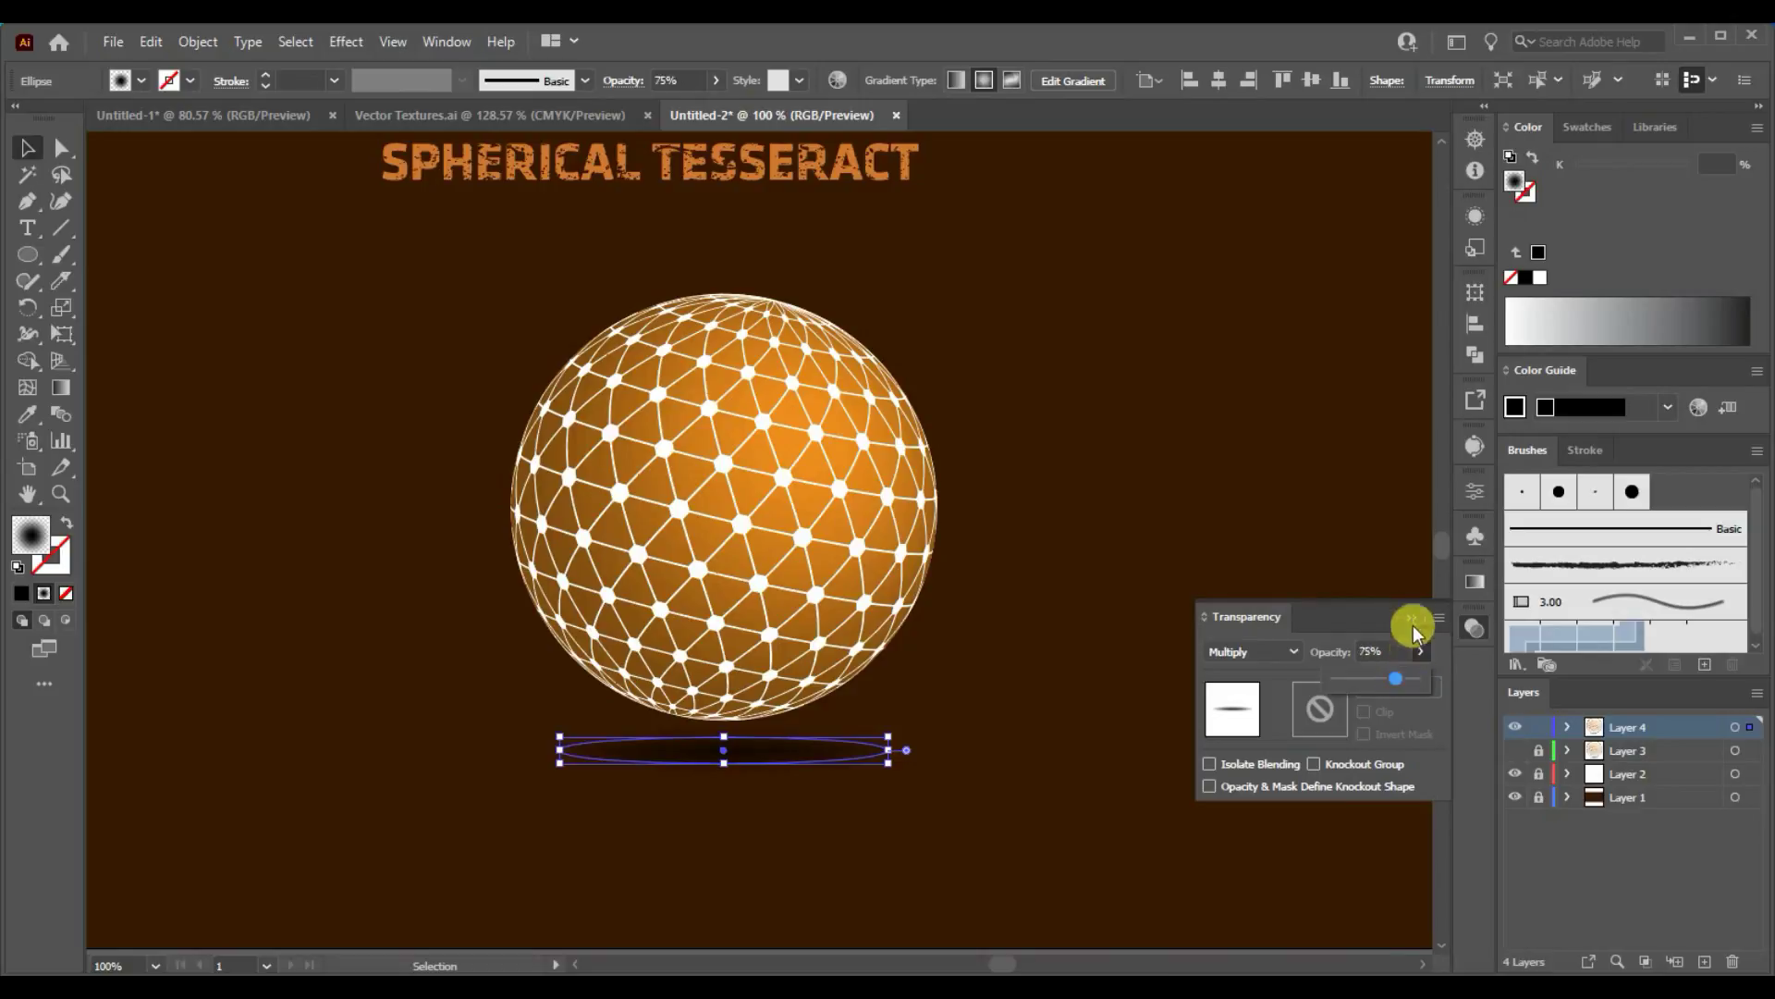
pyautogui.click(1058, 666)
pyautogui.moveTo(756, 741); pyautogui.dragTo(737, 741)
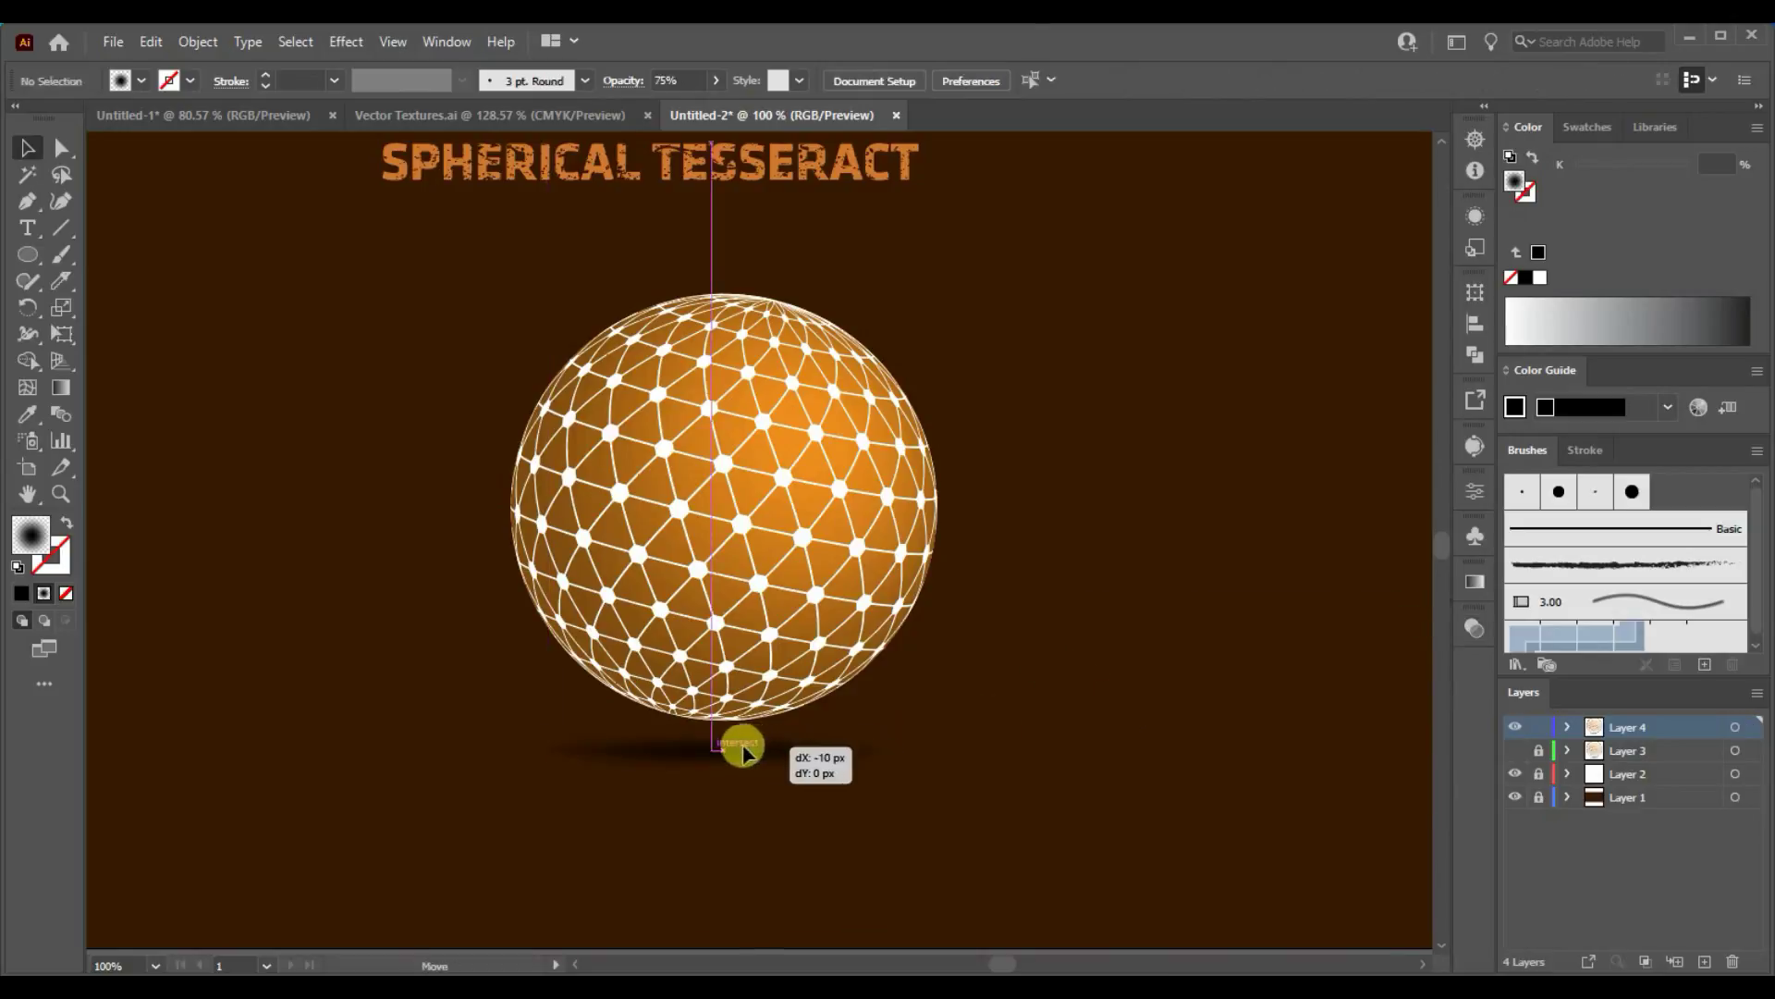
pyautogui.click(1052, 814)
# Move the sphere and its shadow together to a lower position roughly centred under the two-line title
pyautogui.moveTo(453, 252); pyautogui.dragTo(1106, 852)
pyautogui.moveTo(748, 530); pyautogui.dragTo(720, 585)
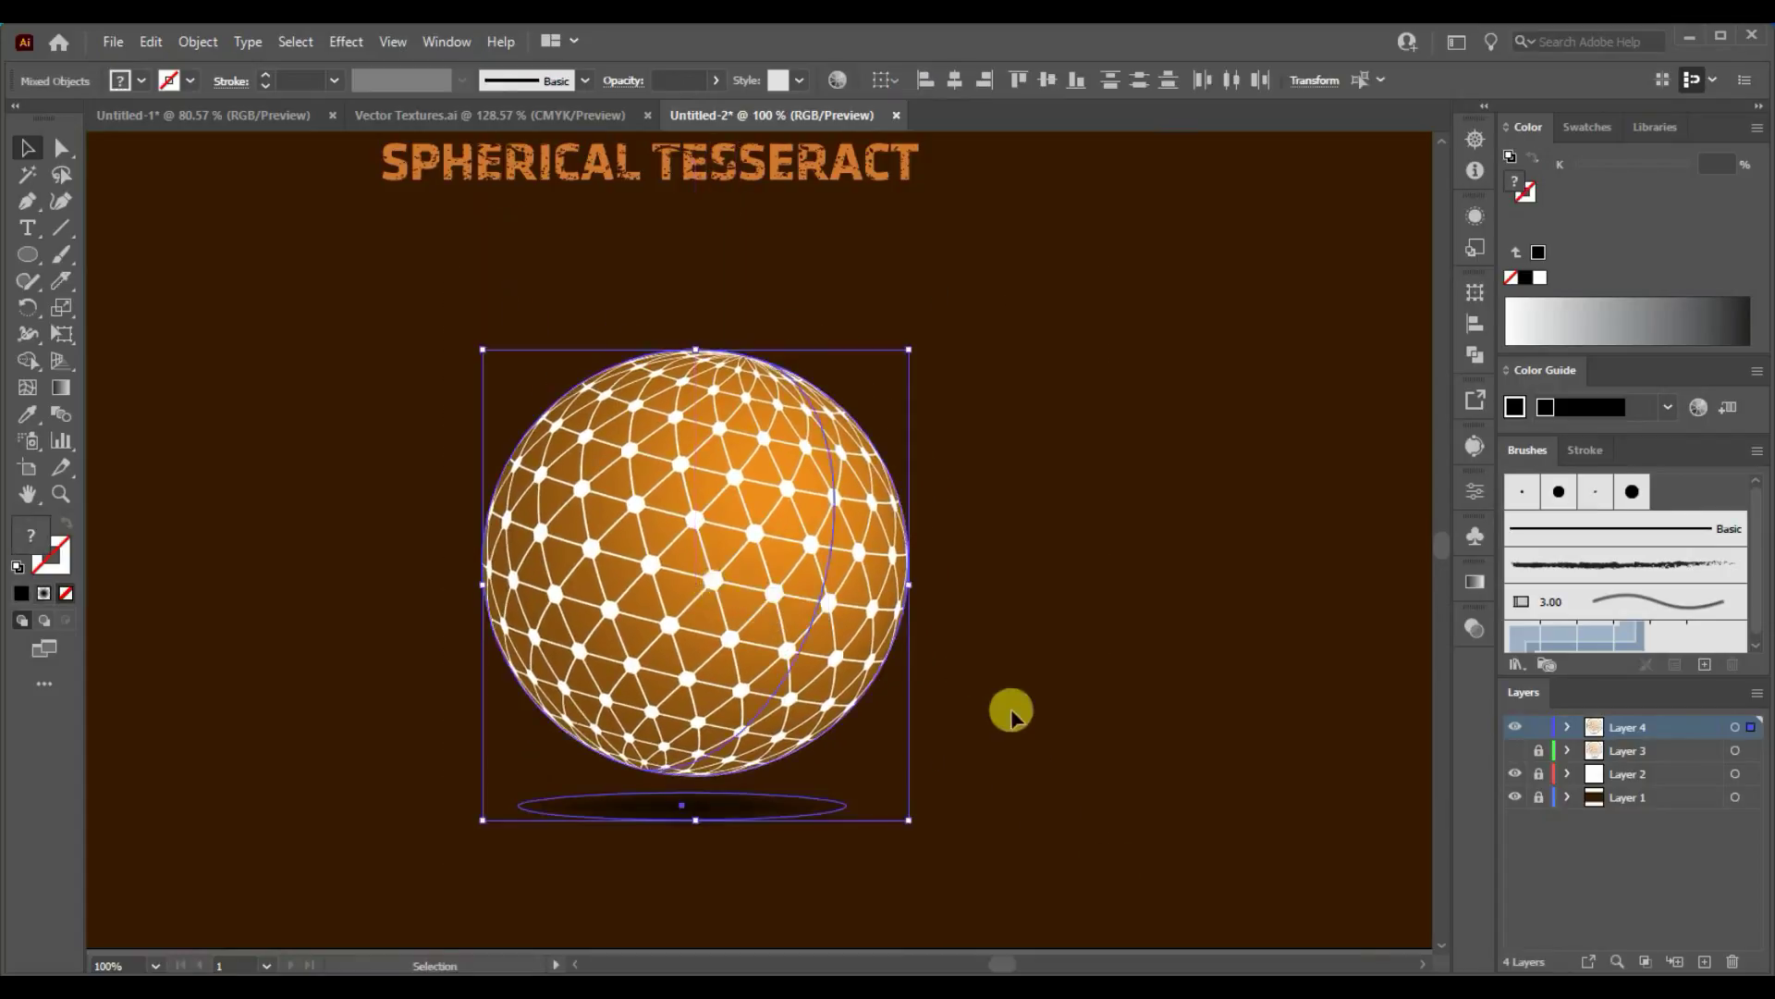
pyautogui.hotkey('ctrl', '-')
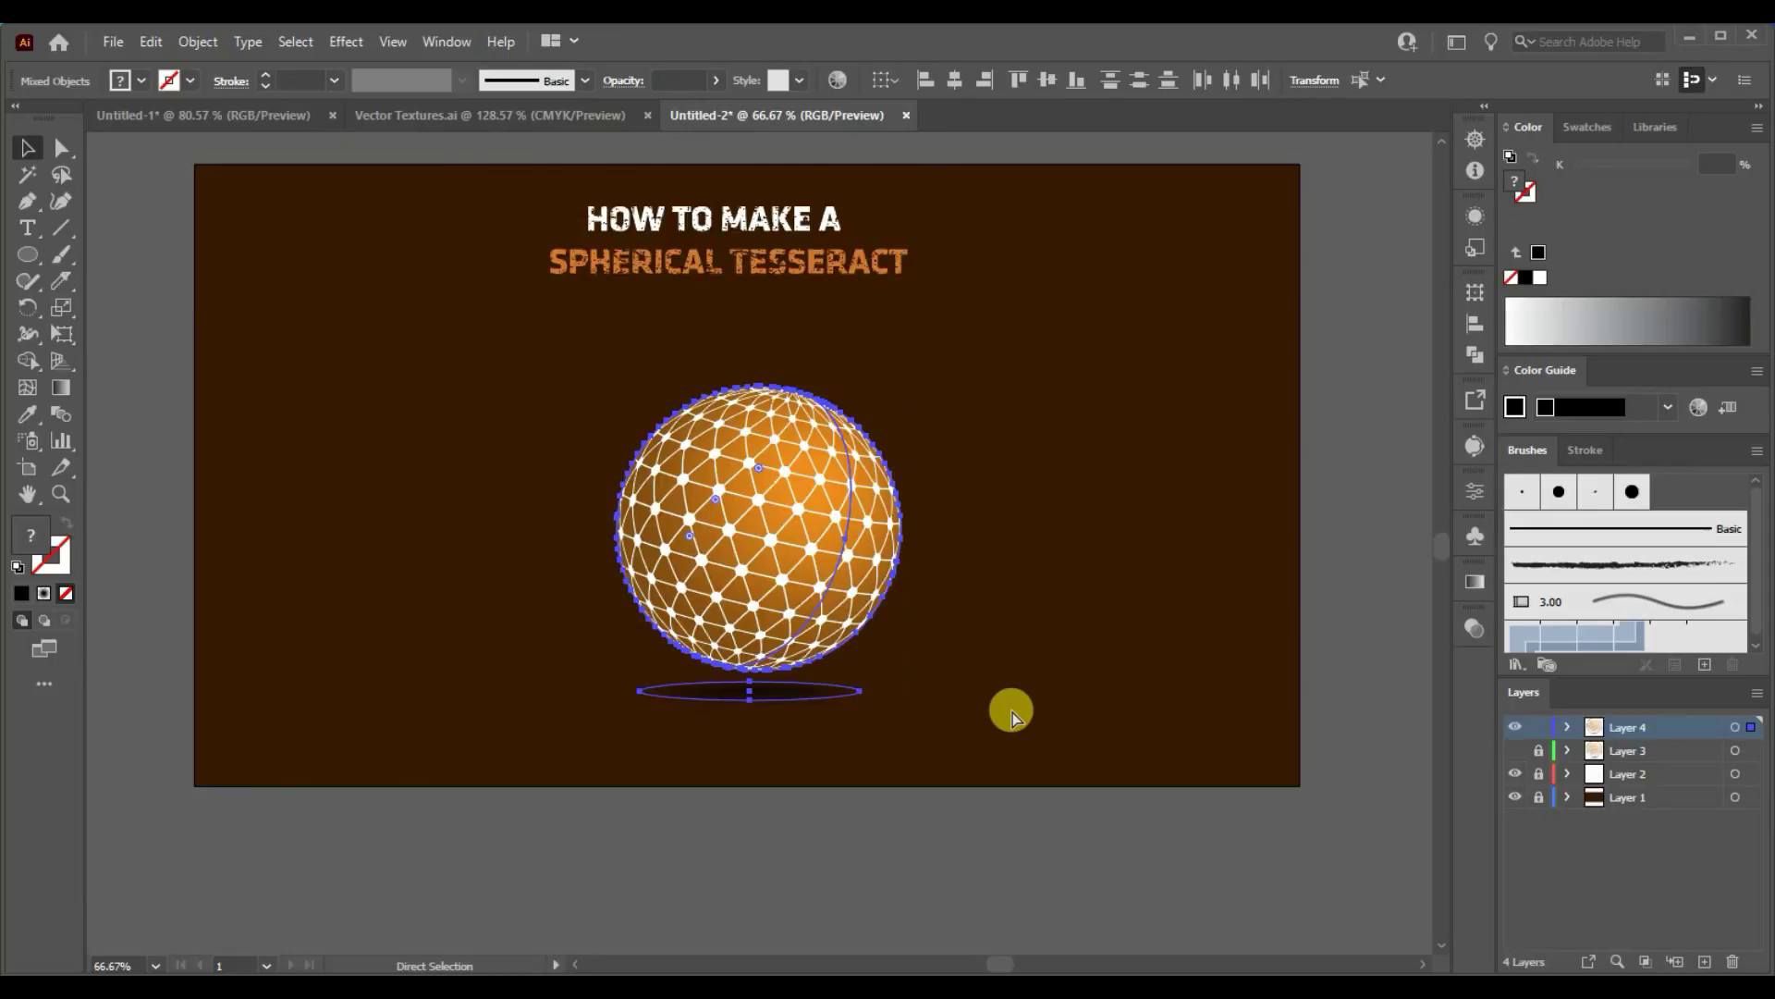
pyautogui.hotkey('ctrl', '+')
pyautogui.moveTo(1153, 416); pyautogui.dragTo(1121, 535)
pyautogui.moveTo(778, 697); pyautogui.dragTo(735, 659)
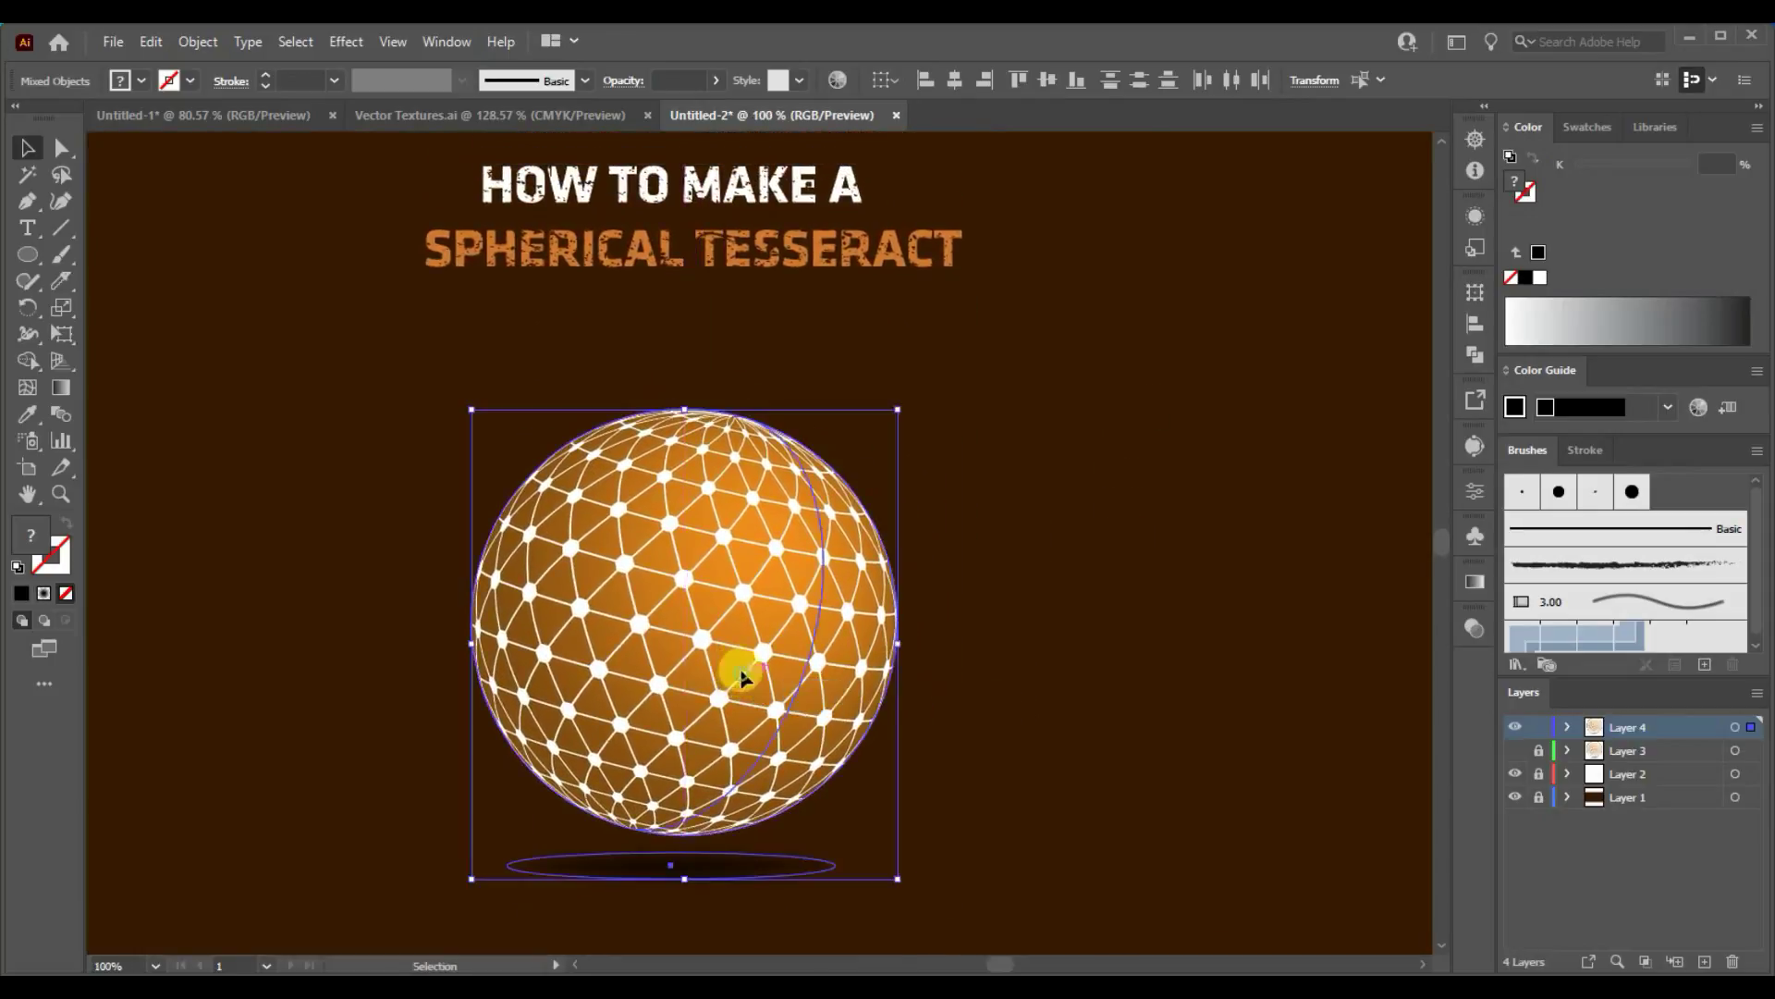
pyautogui.click(1043, 716)
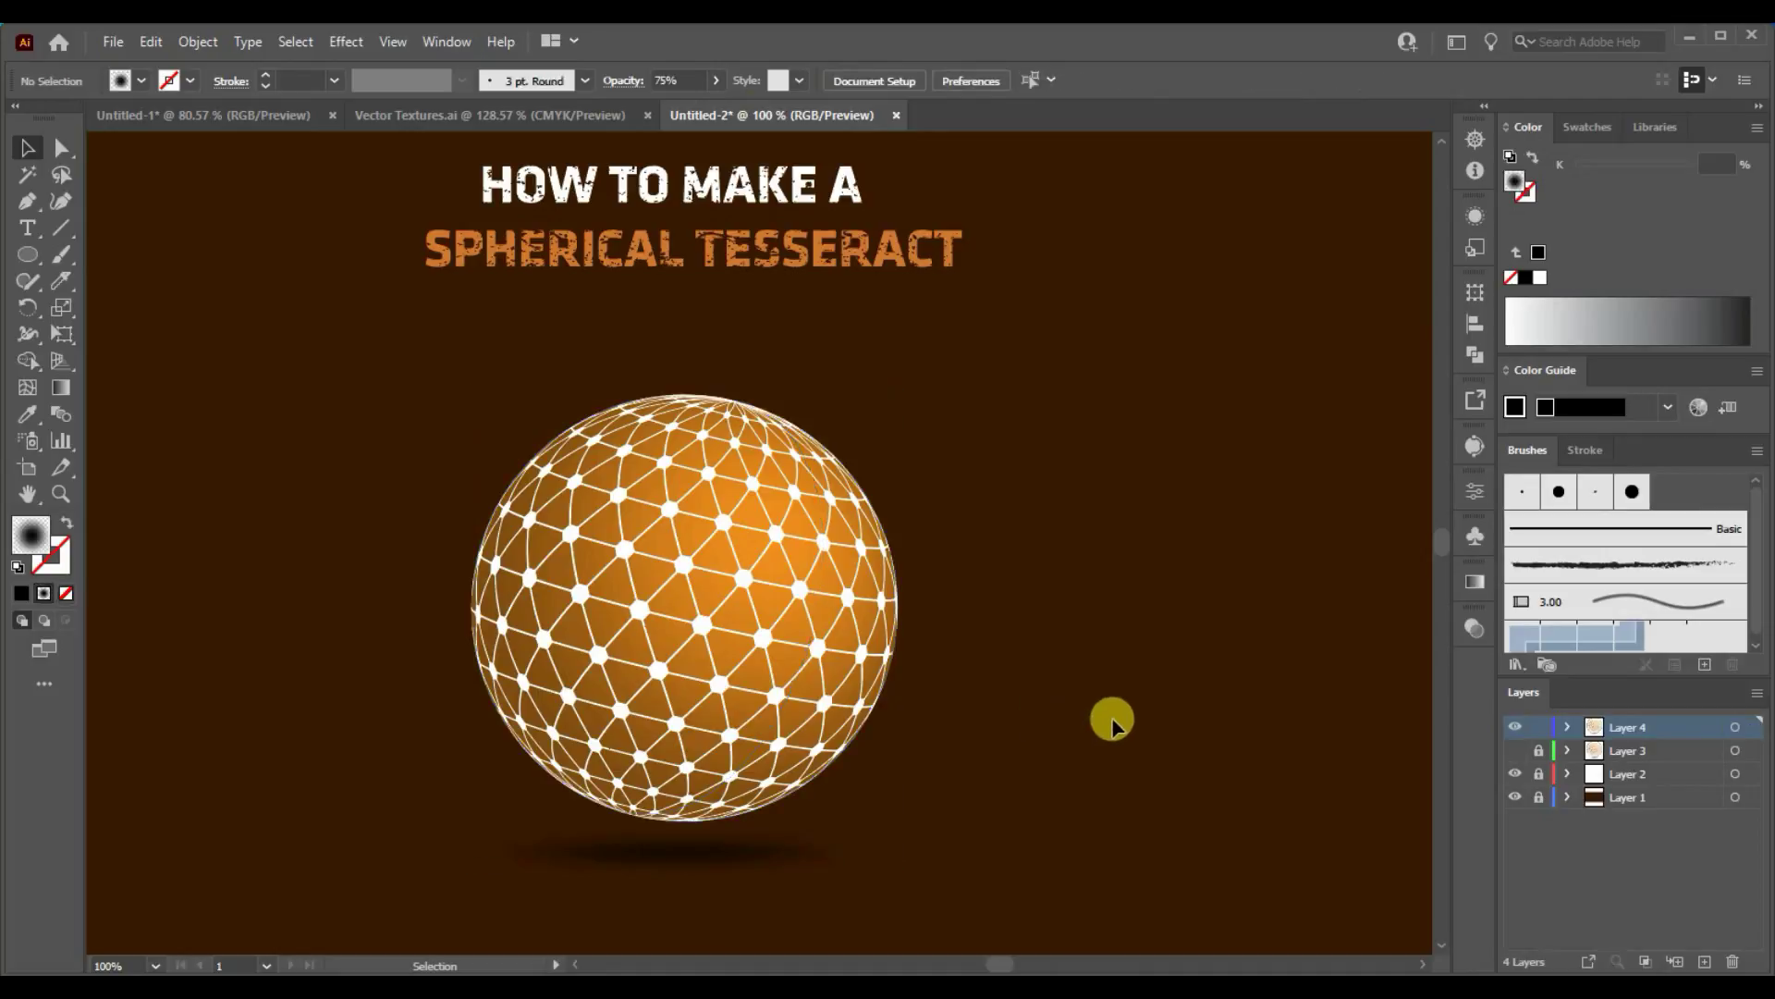